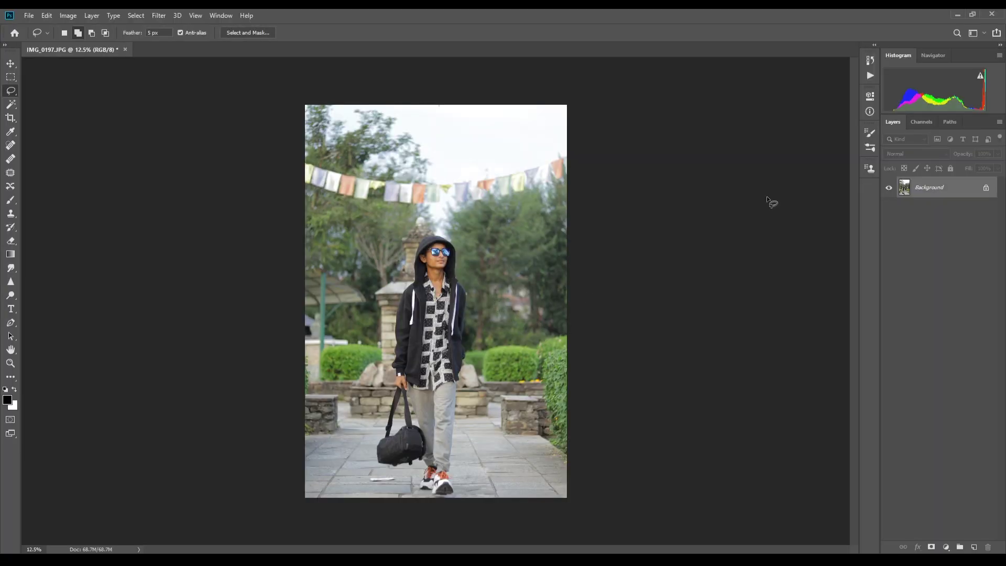
Duplicate the Background layer as a hidden Background copy, leaving the original Background selected.
left_click_drag(942, 183, 963, 252)
left_click_drag(970, 547, 973, 547)
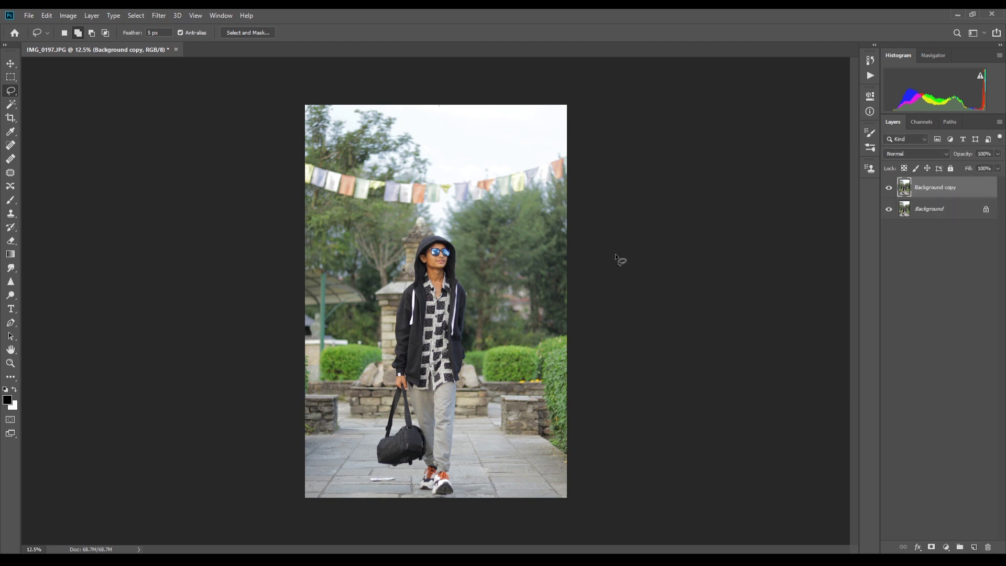
left_click(16, 64)
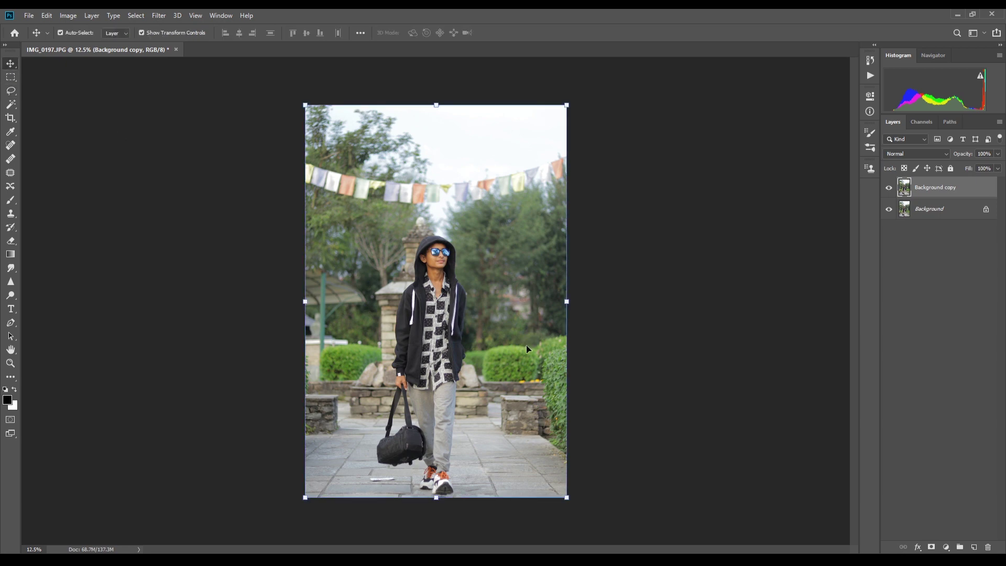
left_click(889, 208, "alt")
Auto-select the hooded walker with Select Subject, then invert so only his surroundings are selected.
left_click(11, 90)
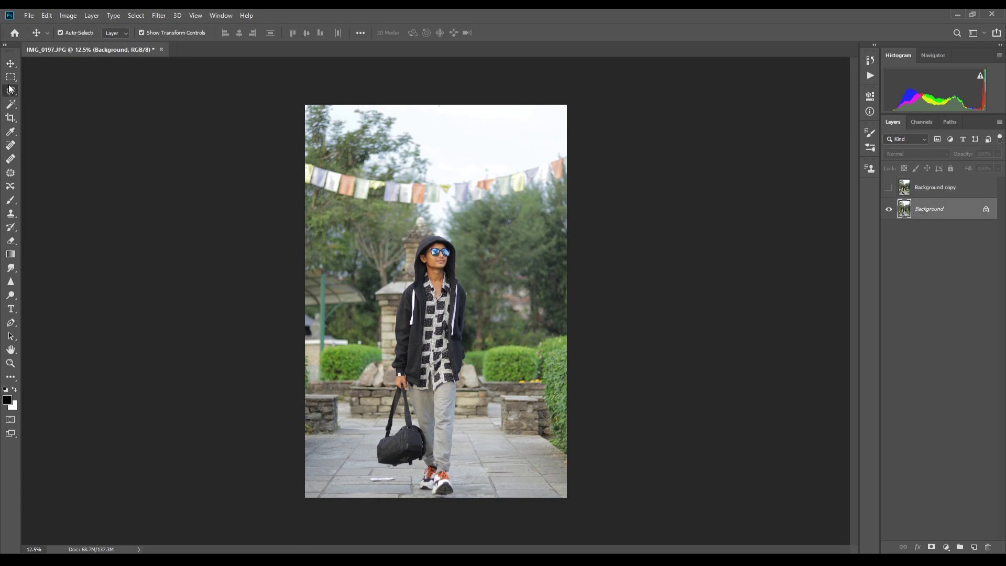
scroll(400, 398, "up", 4)
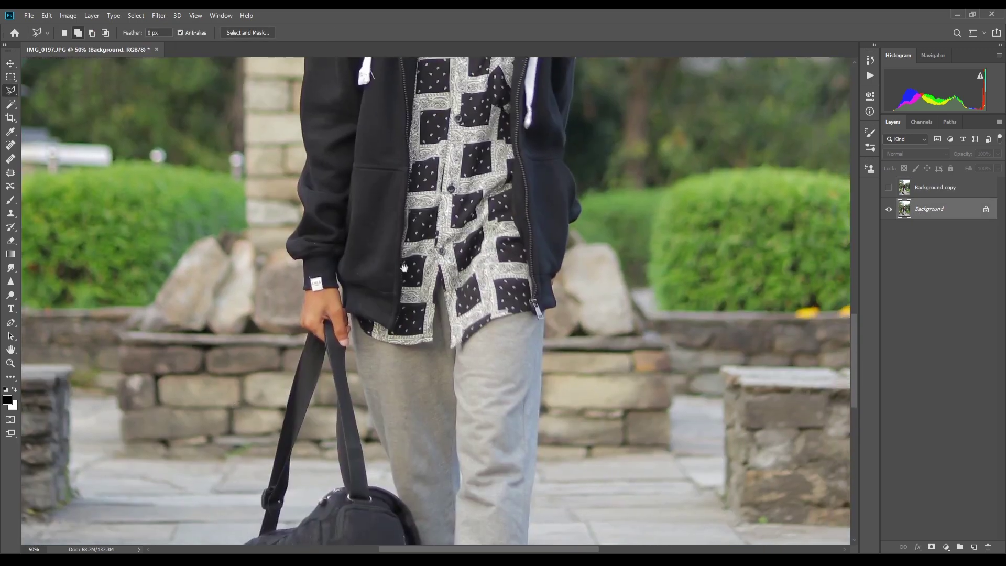
left_click_drag(440, 276, 438, 386)
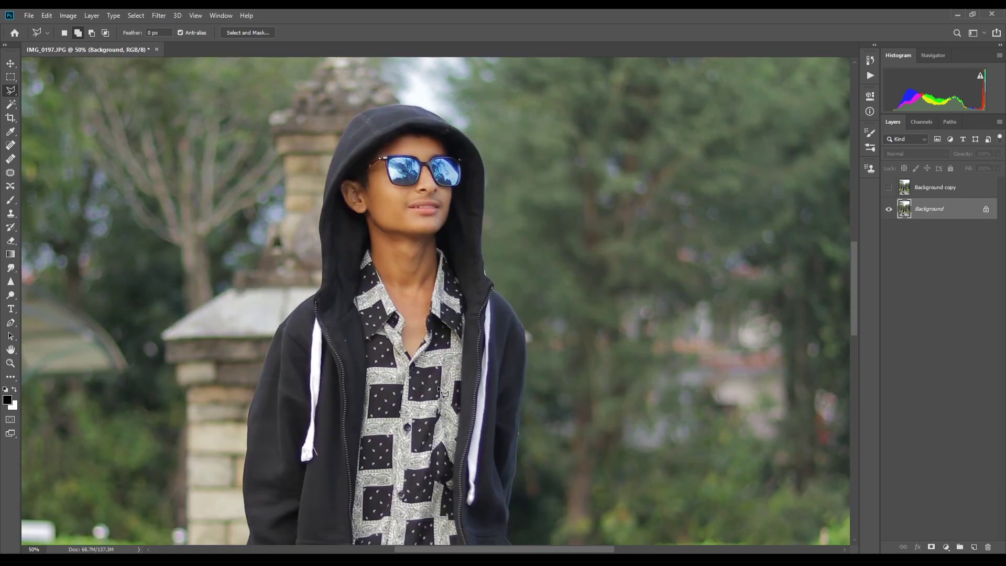
scroll(438, 390, "down", 3)
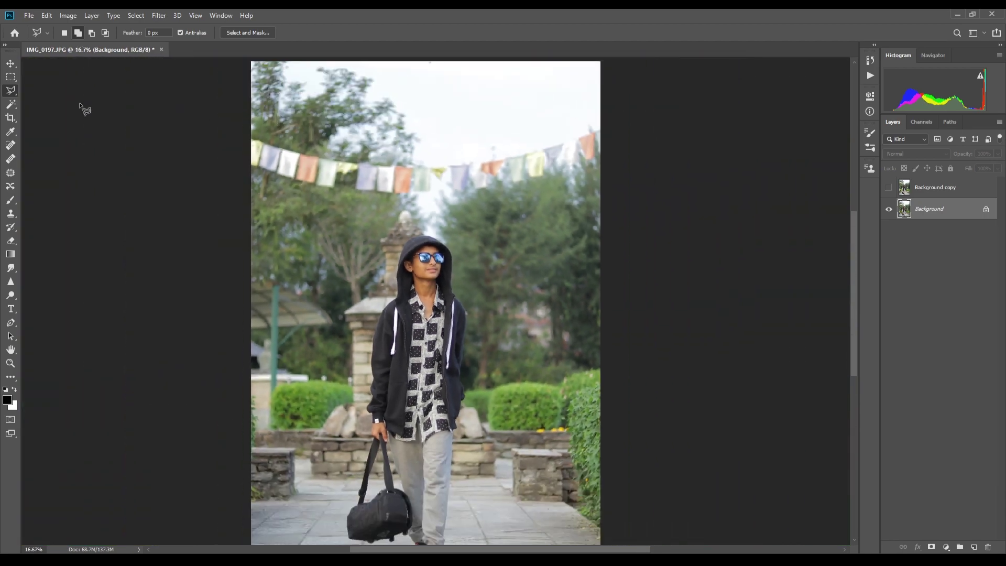
left_click(8, 104)
key("shift+w")
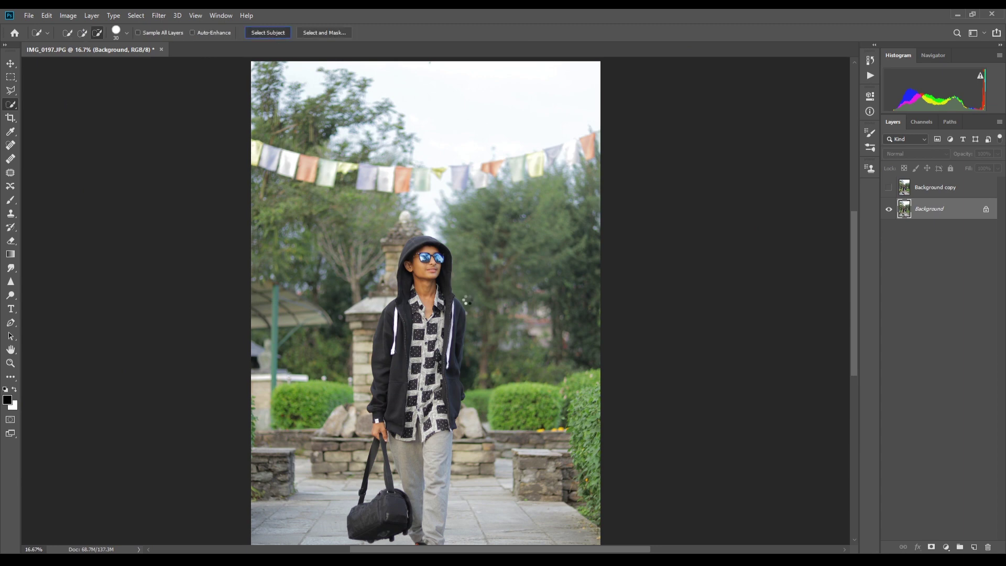
scroll(472, 314, "down", 1)
scroll(482, 325, "down", 1)
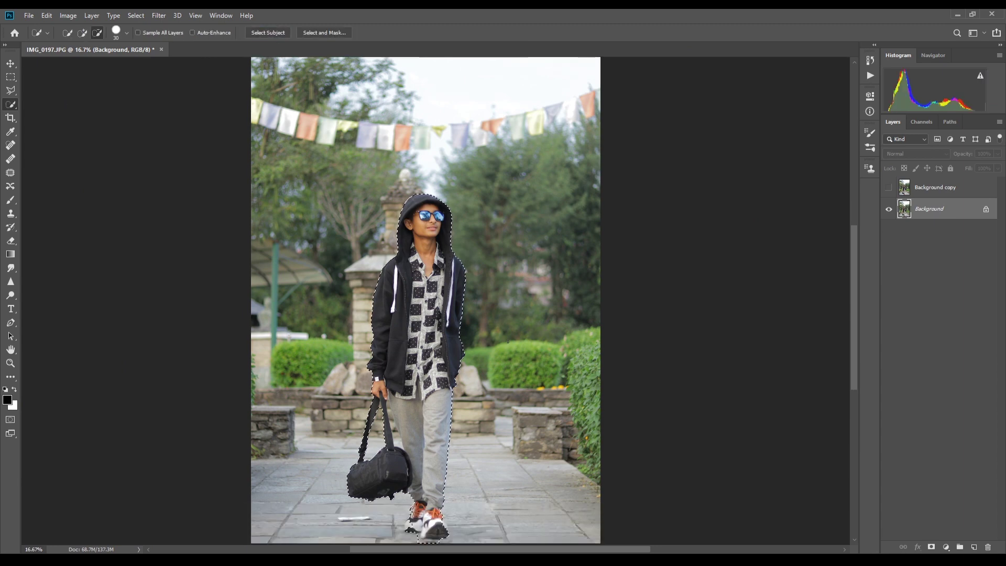
scroll(501, 347, "down", 2)
left_click(10, 91)
key("shift+l")
Subtract the front pavement strip from the background selection with an Alt-lasso.
left_click_drag(445, 454, 231, 498)
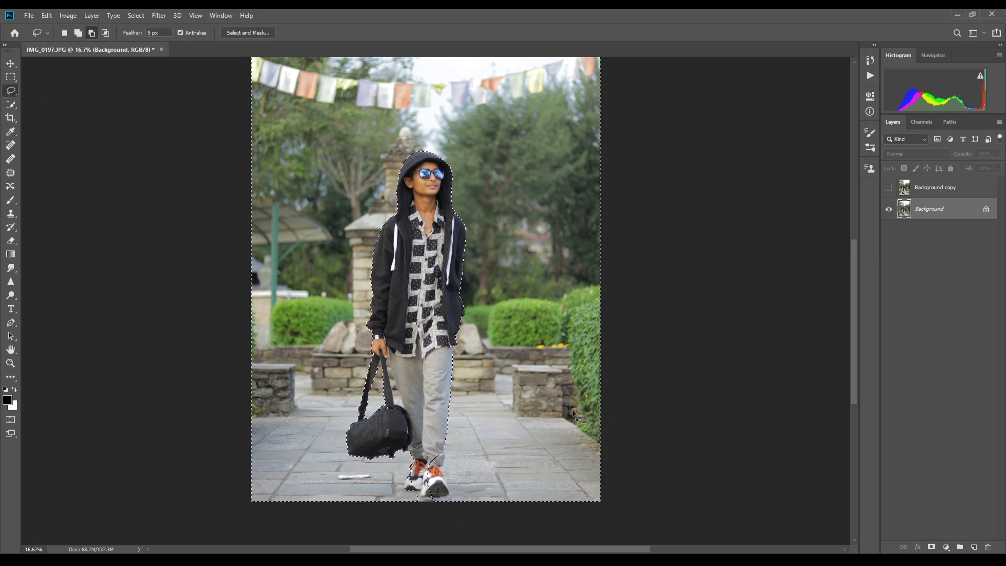
scroll(406, 435, "up", 2)
scroll(406, 434, "up", 2)
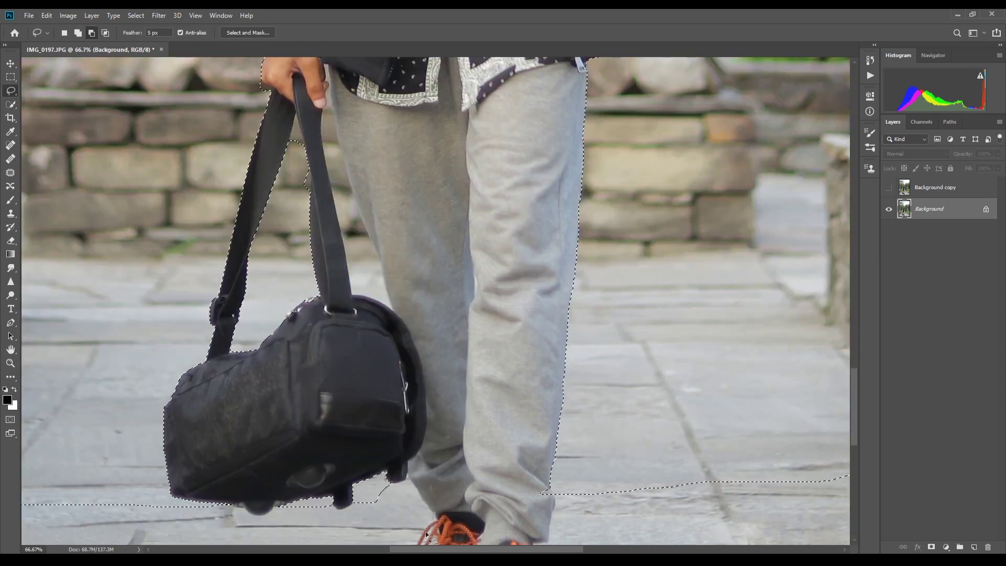
Add to the selection along the edge beside the bag strap with Quick Selection.
left_click(10, 105)
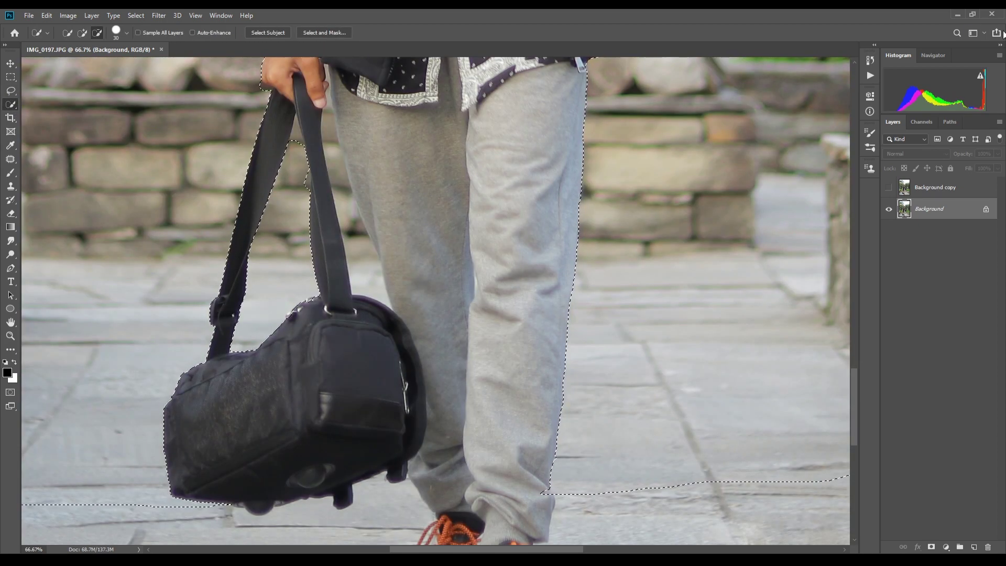
left_click(82, 33)
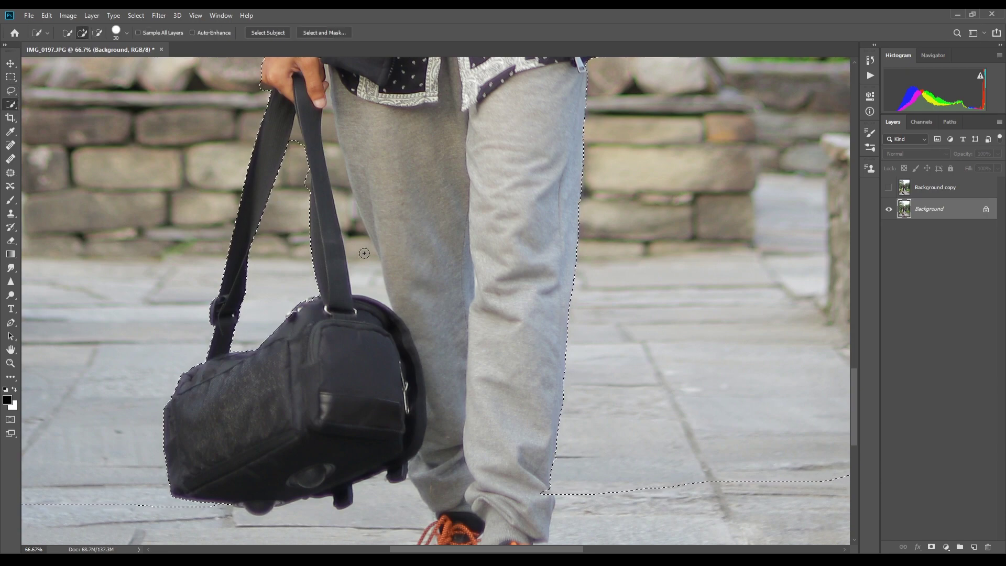
left_click_drag(328, 178, 359, 262)
scroll(366, 236, "down", 4)
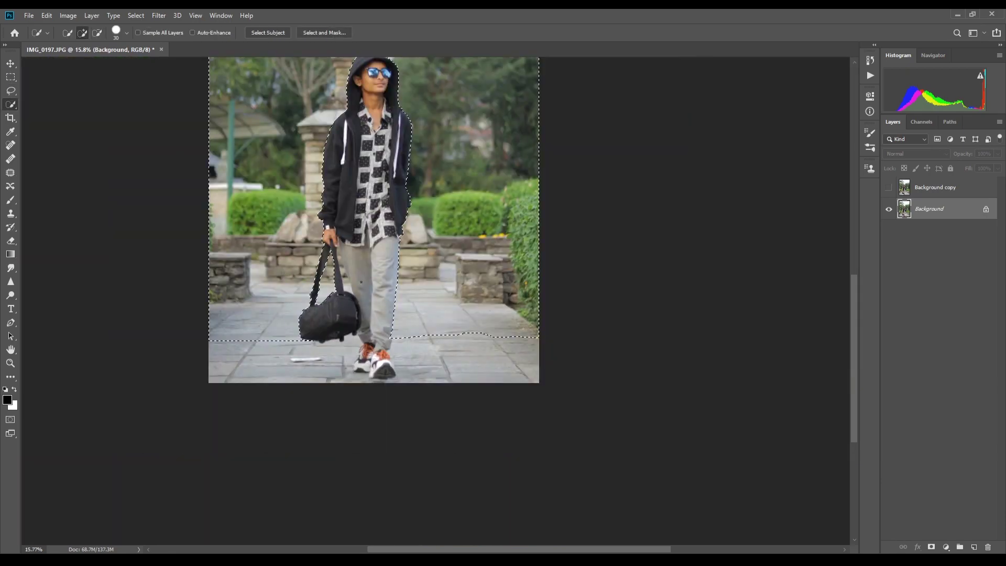
scroll(376, 200, "down", 1)
scroll(376, 199, "up", 4)
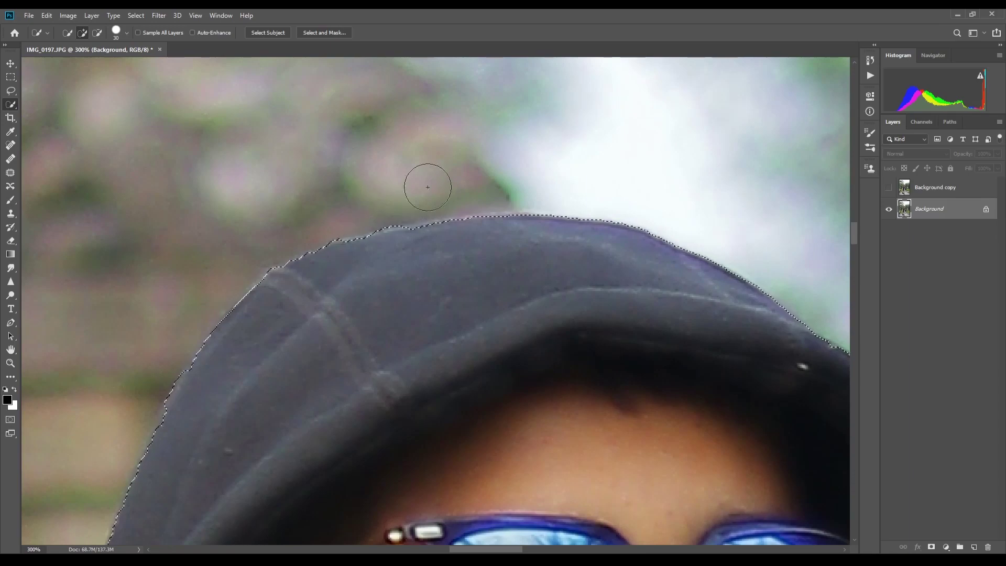
scroll(427, 180, "down", 1)
scroll(549, 250, "down", 10)
scroll(548, 250, "down", 5)
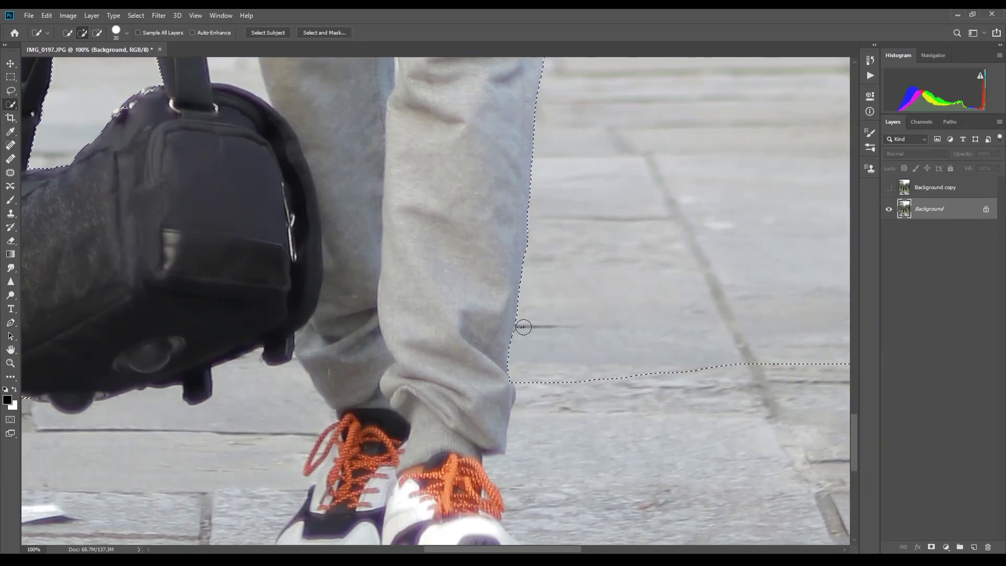
scroll(405, 308, "up", 6)
scroll(405, 309, "left", 4)
scroll(405, 308, "down", 1)
scroll(405, 308, "up", 1)
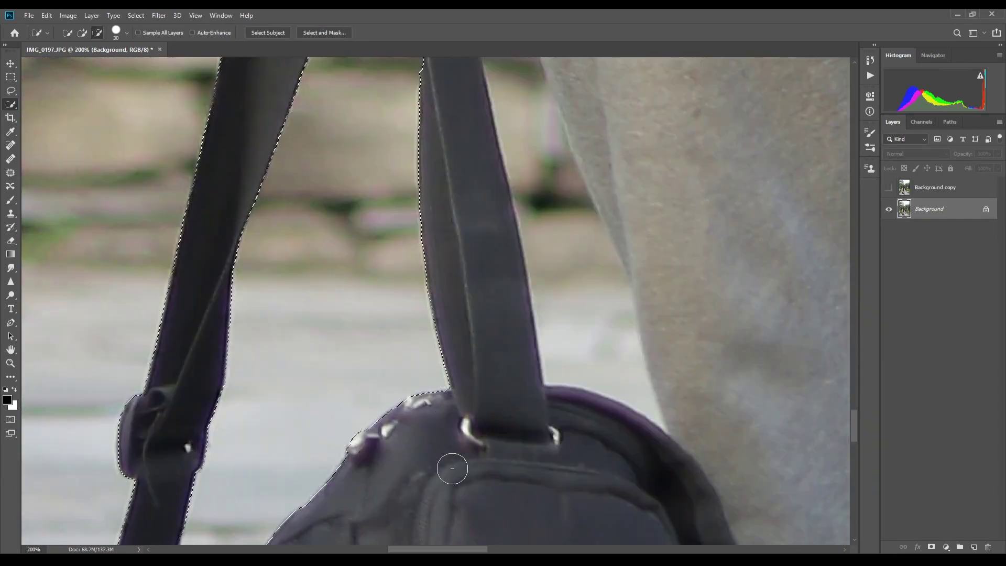
scroll(449, 465, "up", 5)
Refine the gap between the two straps with a size-11 brush and point-traced strap edge.
left_click(127, 32)
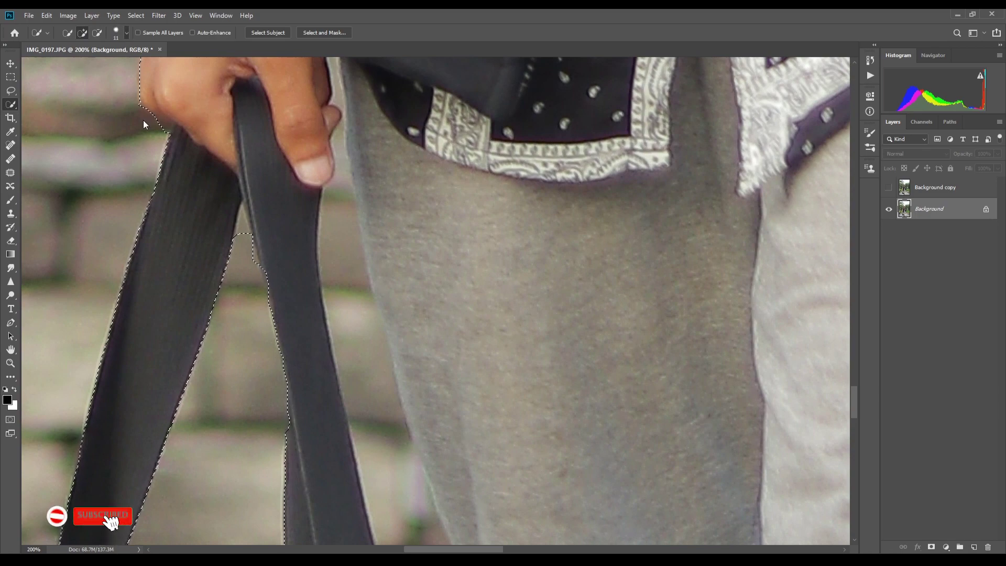
left_click_drag(242, 223, 245, 263)
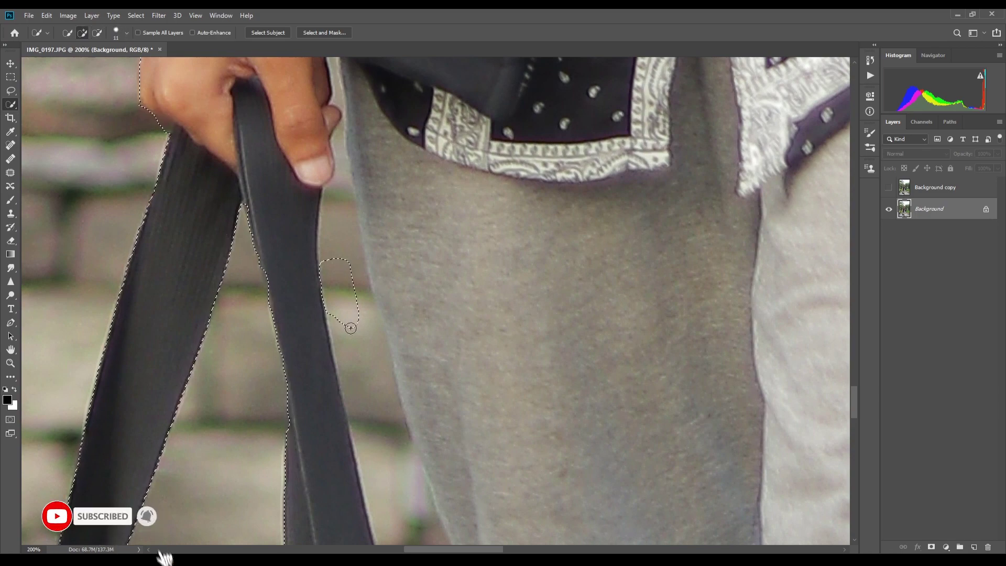
scroll(439, 292, "down", 5)
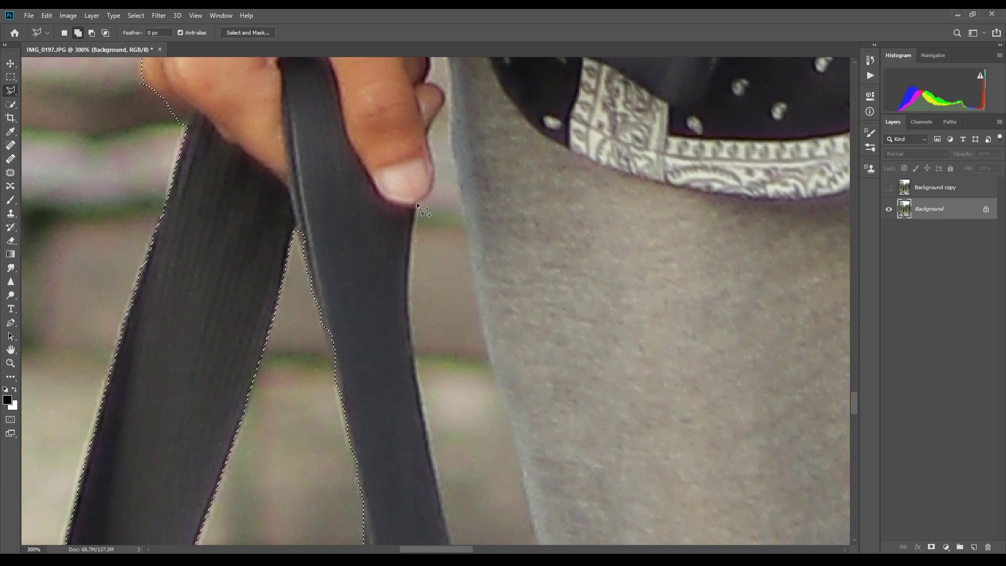
left_click(426, 463)
scroll(393, 511, "down", 5)
scroll(393, 511, "up", 3)
scroll(366, 493, "up", 3)
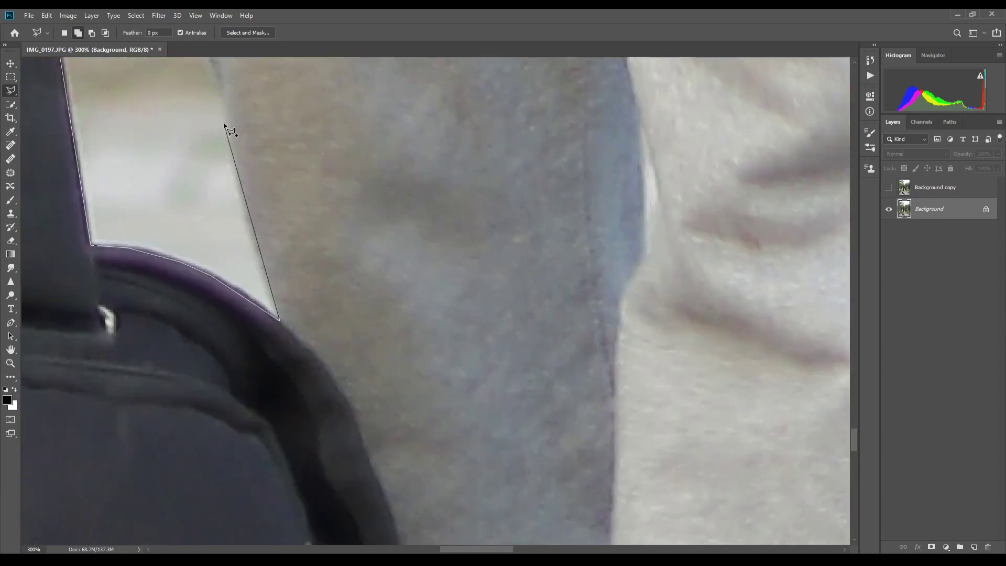
scroll(314, 461, "up", 3)
scroll(261, 422, "up", 3)
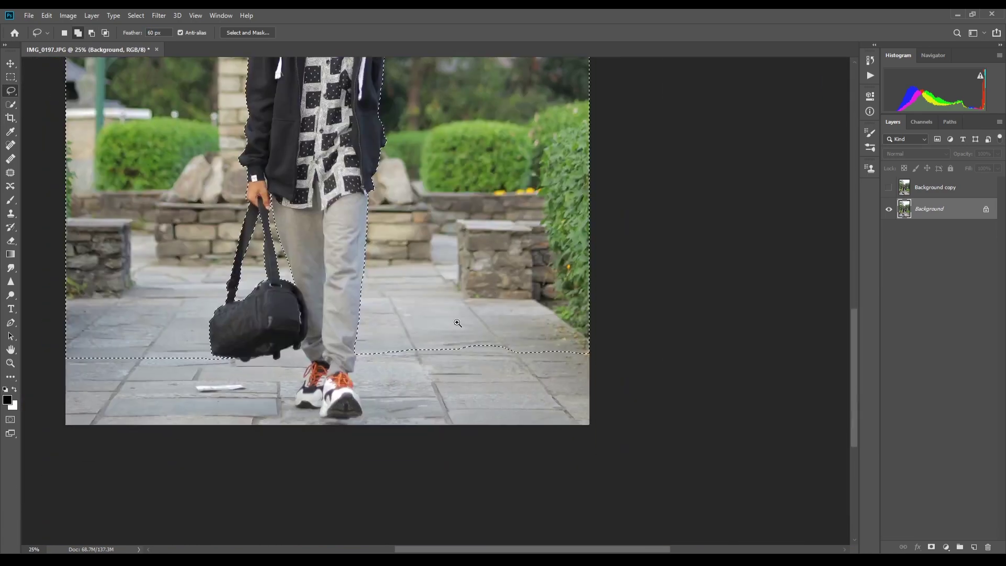
Try a 60 px feathered lasso line near the walker's feet, then clear it.
mouse_move(633, 362)
left_mouse_down()
mouse_move(358, 365)
mouse_move(602, 367)
left_mouse_up()
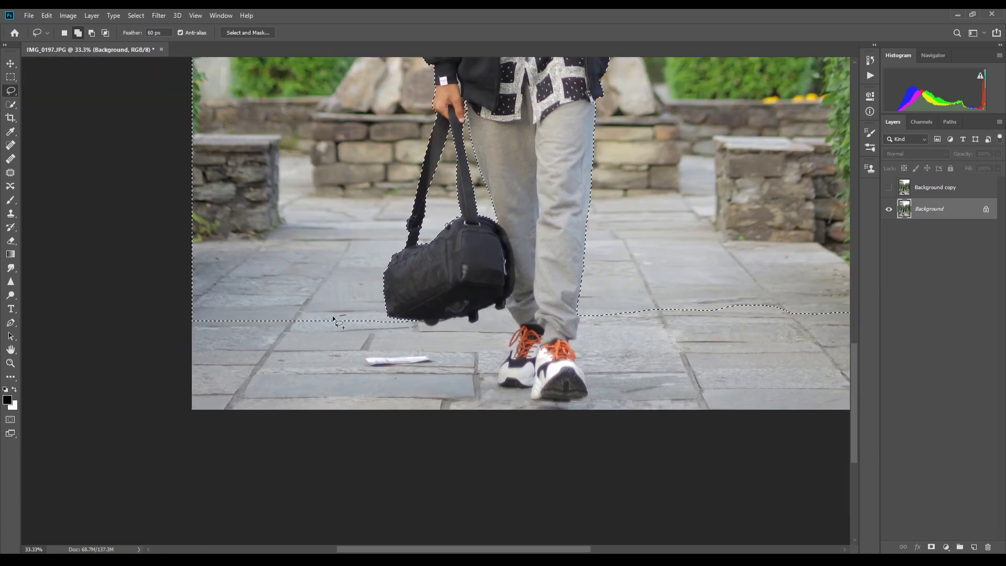
scroll(333, 315, "up", 2)
left_click(398, 326)
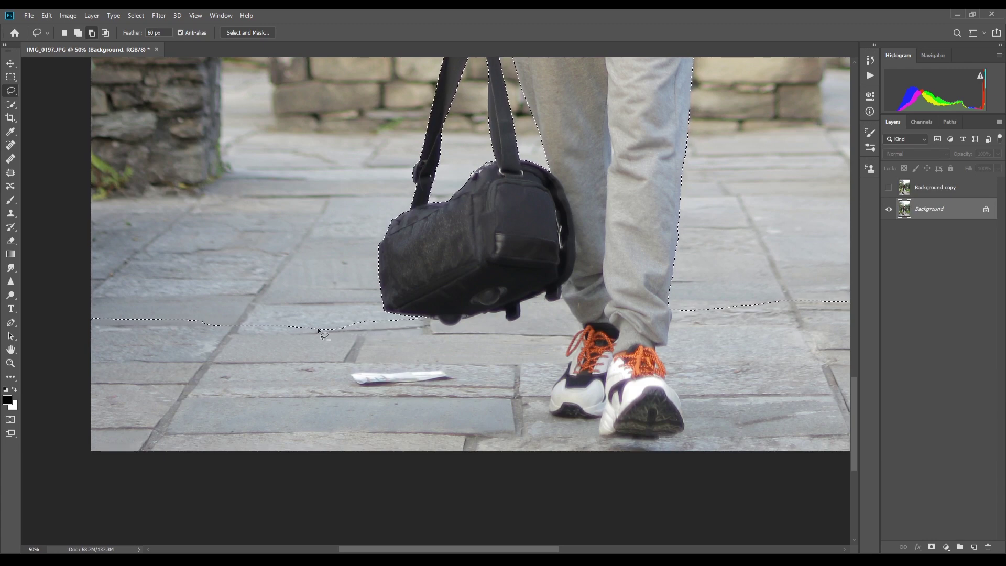
scroll(426, 366, "down", 1)
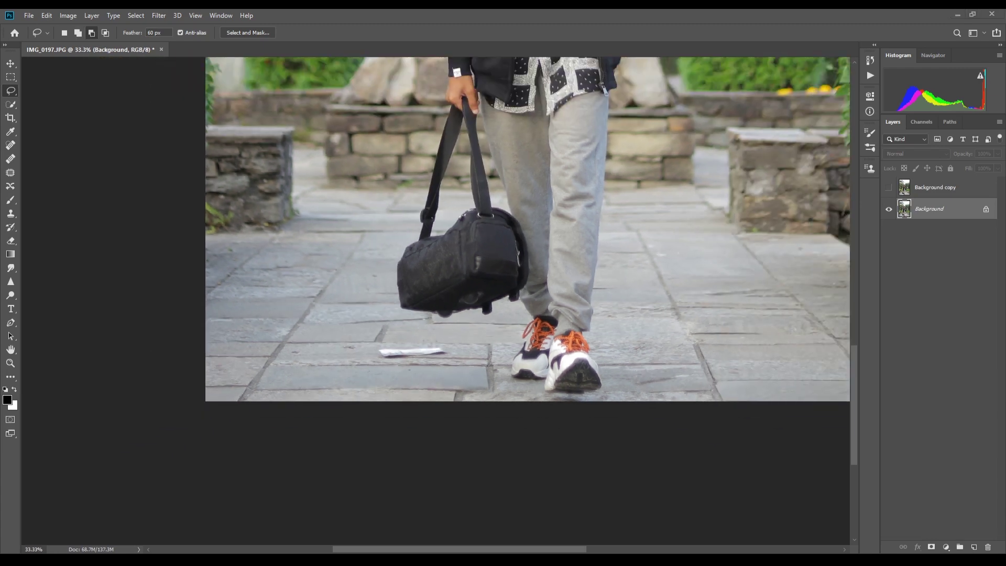
scroll(513, 312, "down", 1)
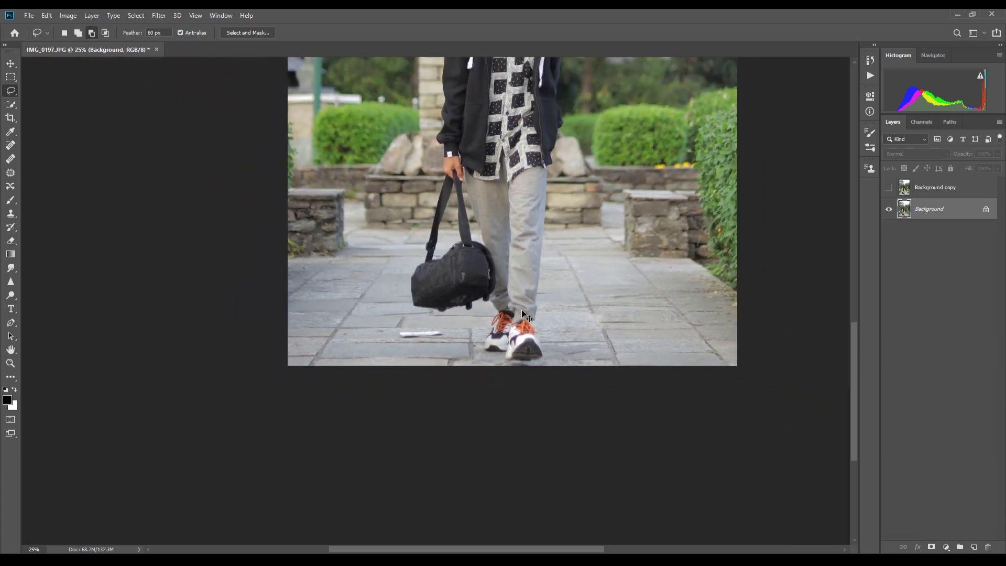
scroll(522, 310, "down", 1)
scroll(521, 310, "down", 1)
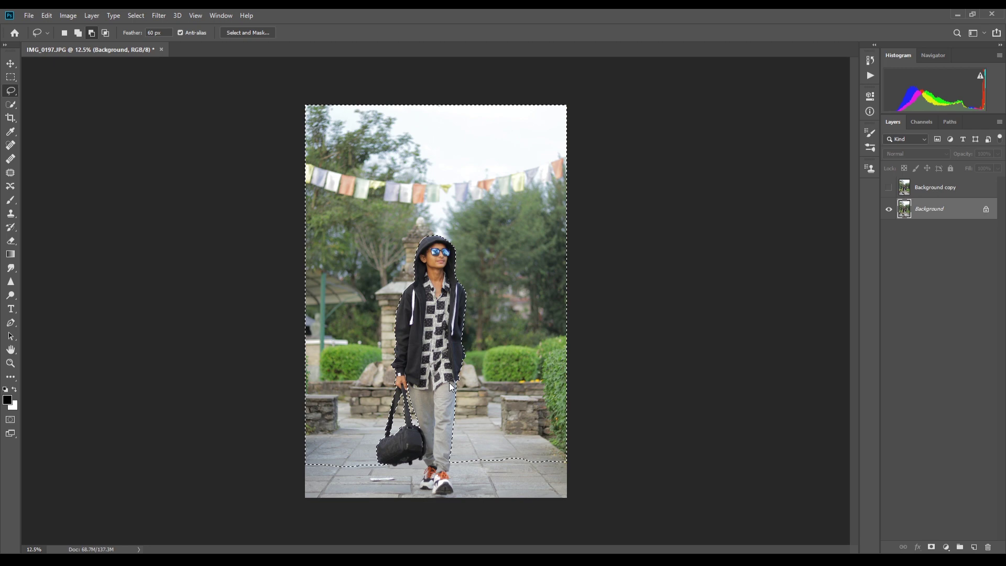
Reapply the blur to the background selection, then deselect.
key("ctrl+f")
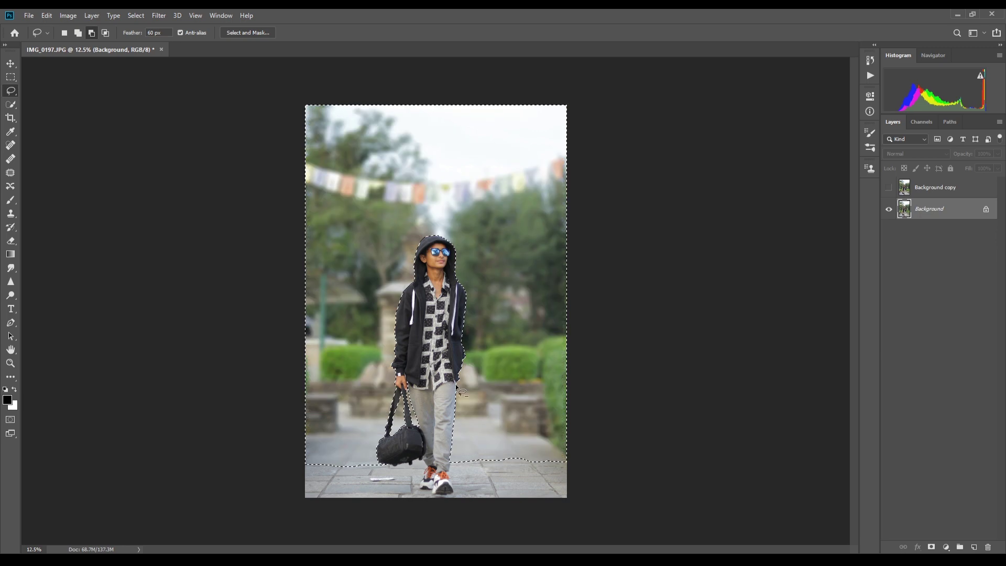
key("ctrl+d")
scroll(420, 404, "up", 1)
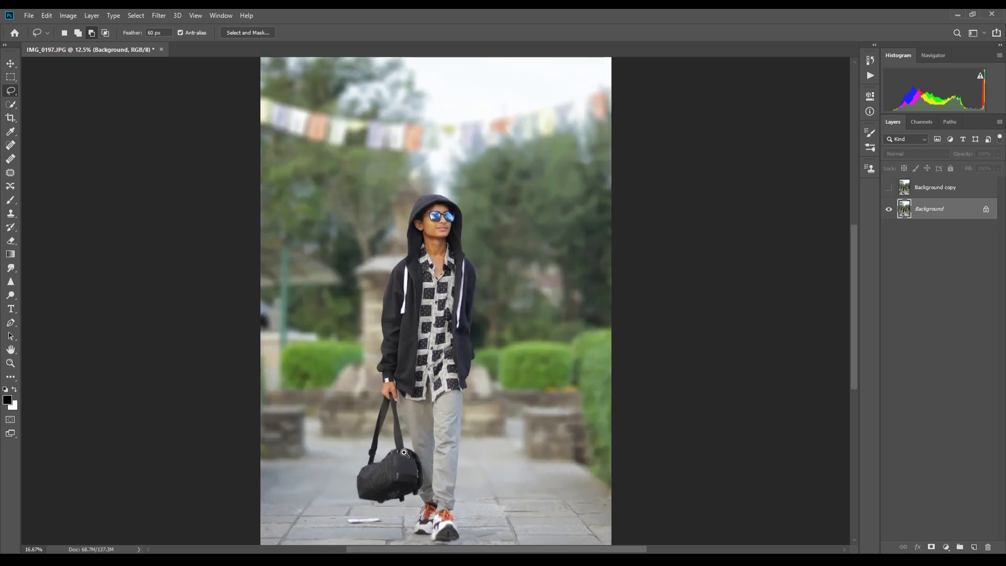
Lasso the bottom pavement strip on both sides of the sneakers with a 60 px feather.
left_click_drag(453, 469, 451, 346)
scroll(450, 346, "up", 1)
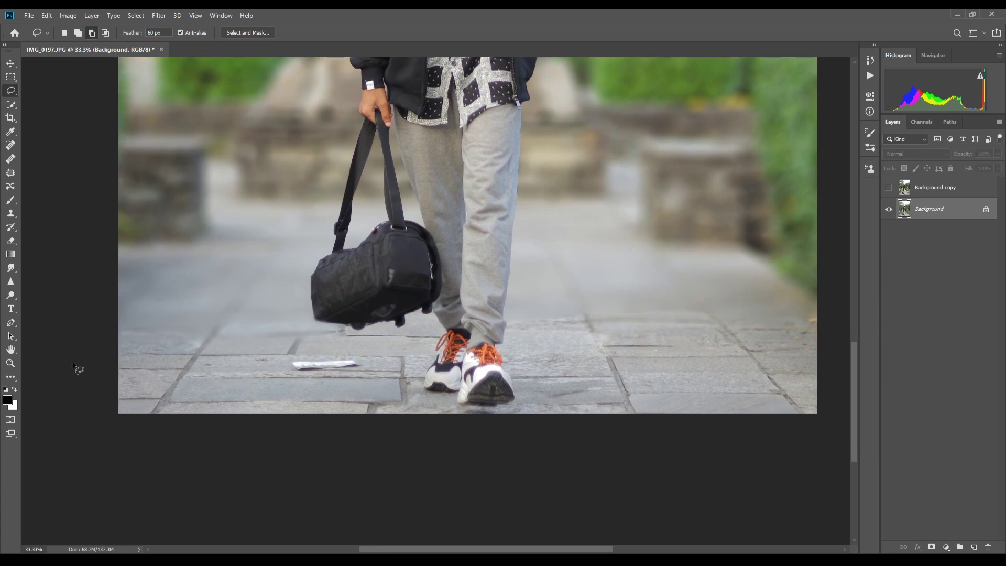
left_click_drag(120, 387, 810, 394)
key("h")
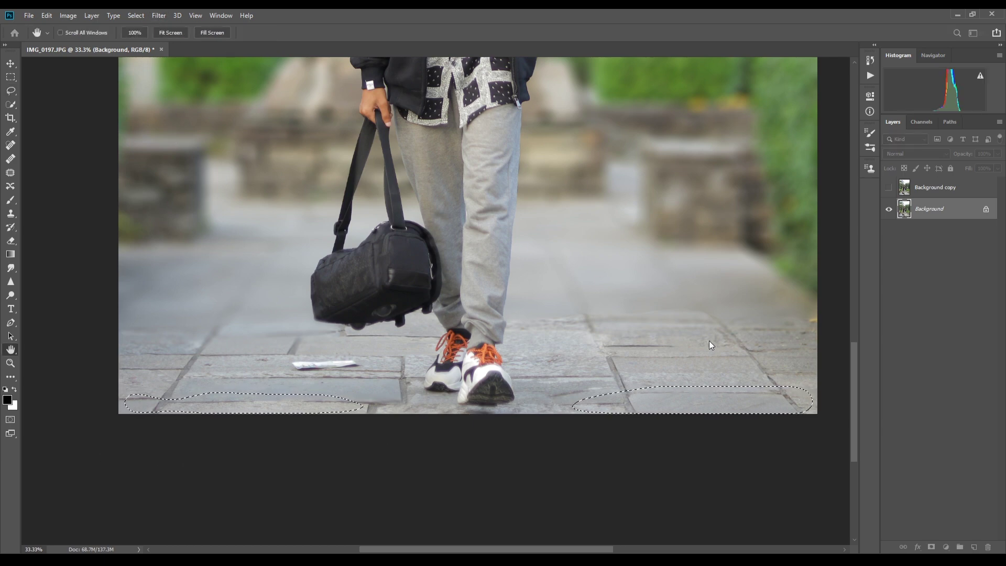
key("l")
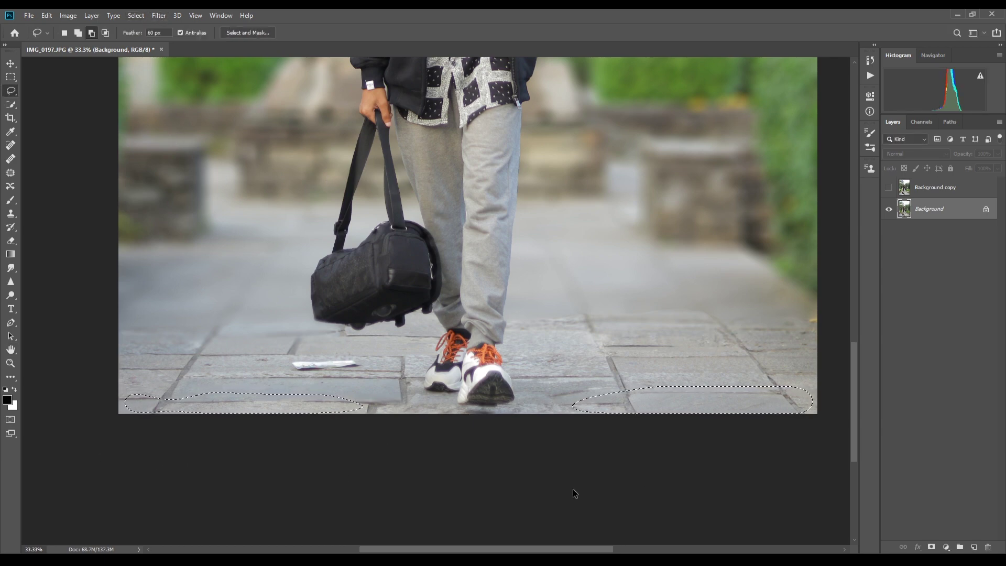
Compare the sharp Background copy against the blurred Background by varying its opacity, restoring it to full.
left_click(935, 187)
left_click(888, 187)
left_click_drag(997, 155, 972, 164)
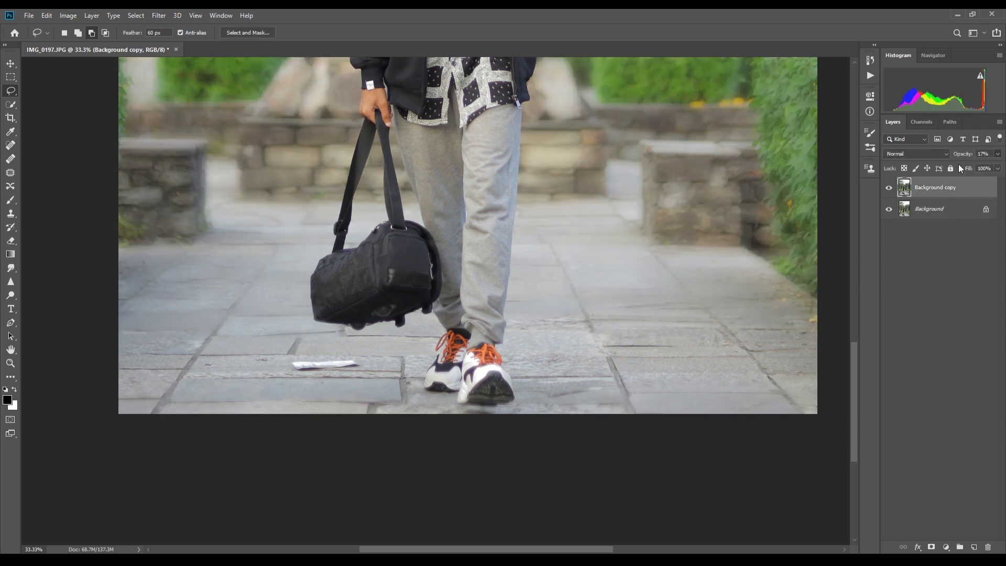
left_click_drag(959, 165, 948, 165)
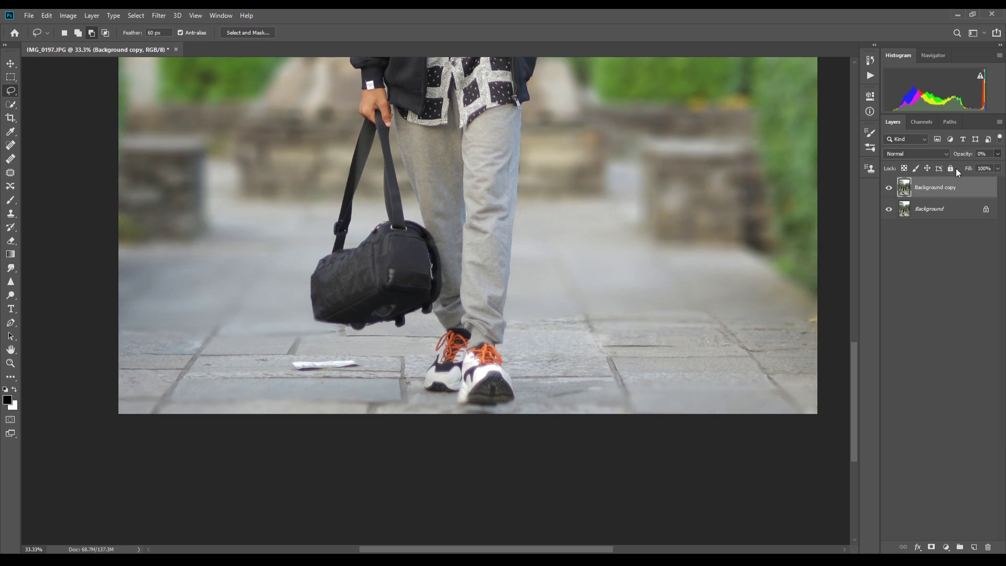
key("0")
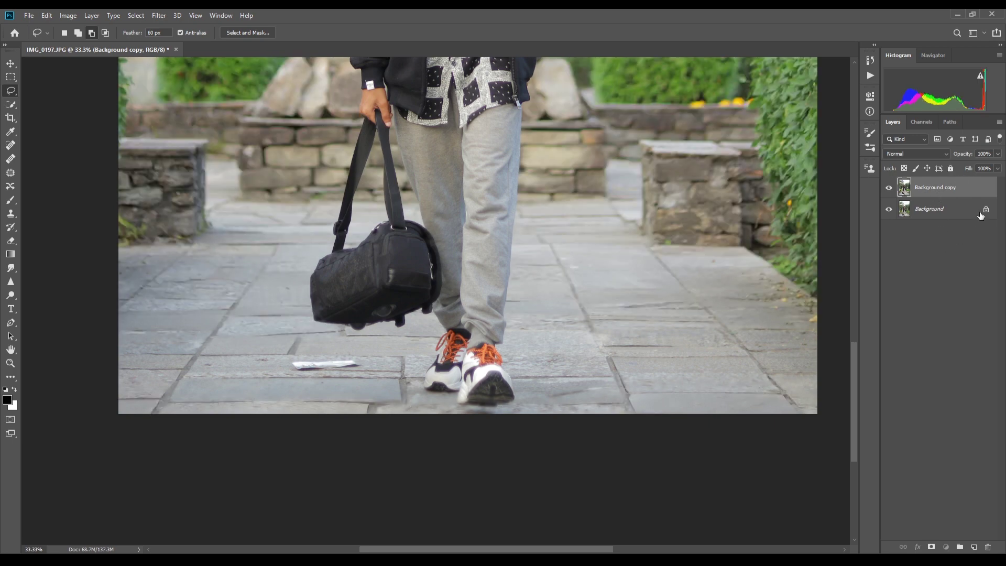
left_click(980, 215)
left_click(941, 188)
left_click(890, 188)
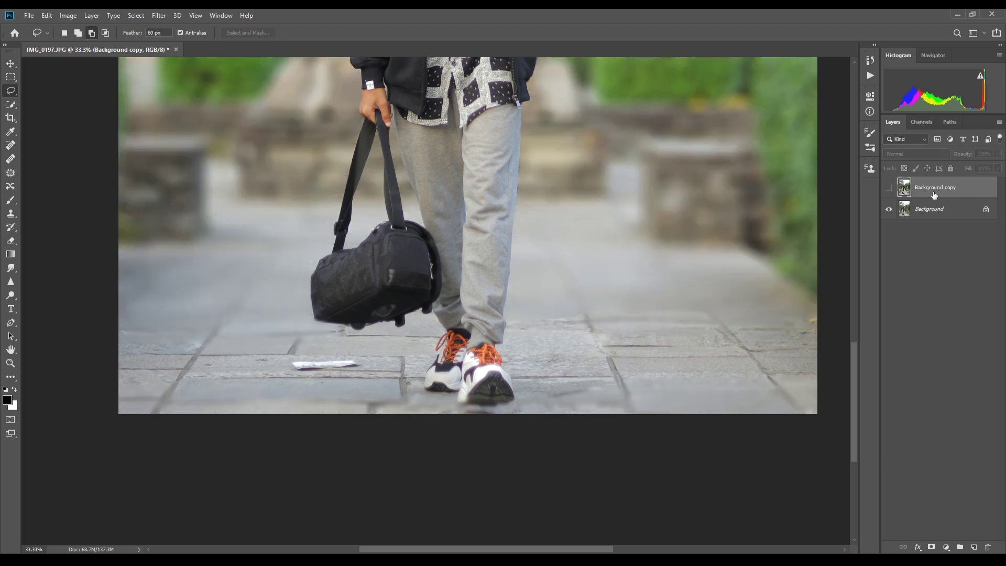
left_click(928, 216)
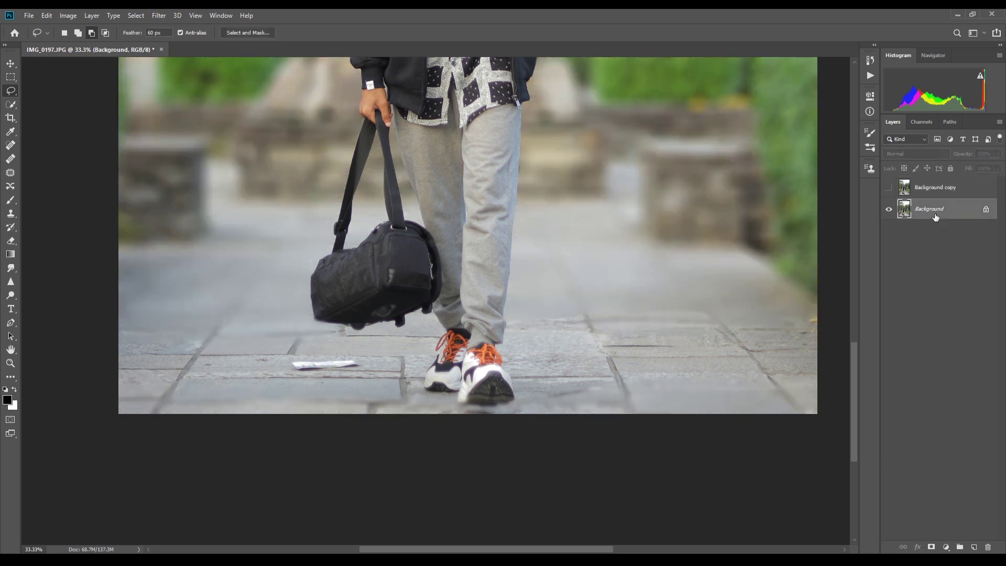
left_click(924, 193)
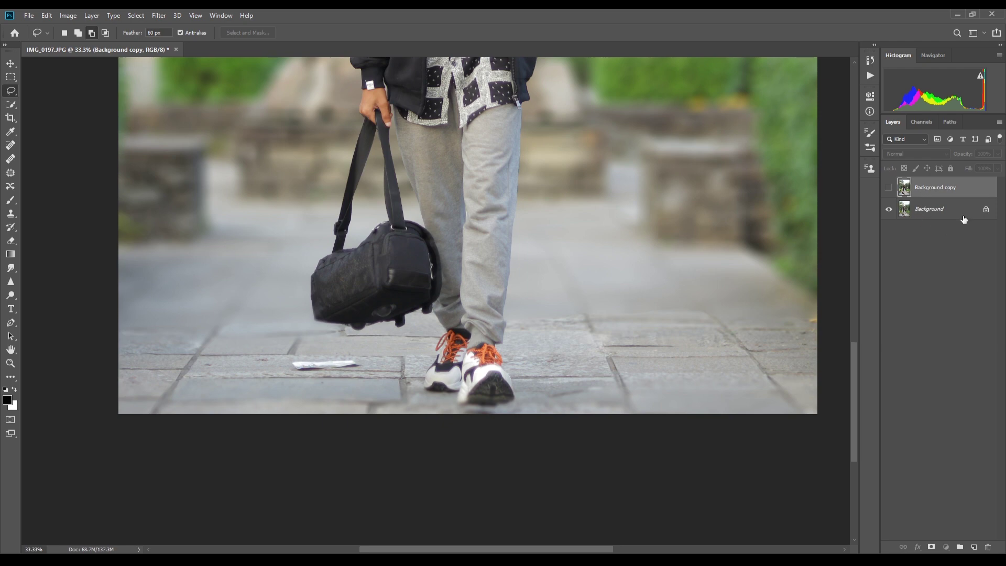
Unlock Background into Layer 0, move it above Background copy, and make both layers visible.
left_click(986, 210)
left_click_drag(937, 210, 933, 190)
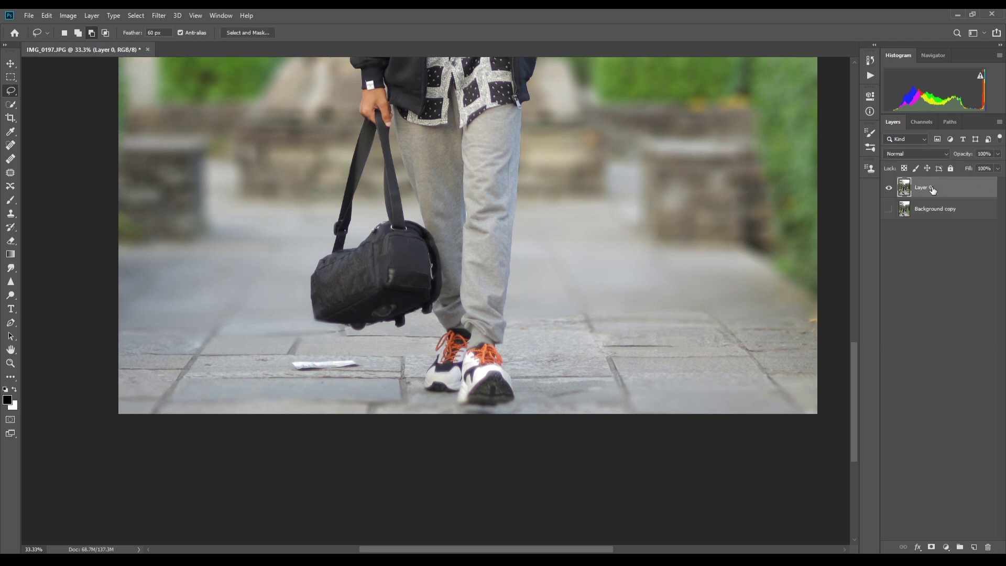
left_click(889, 187)
left_click(889, 209)
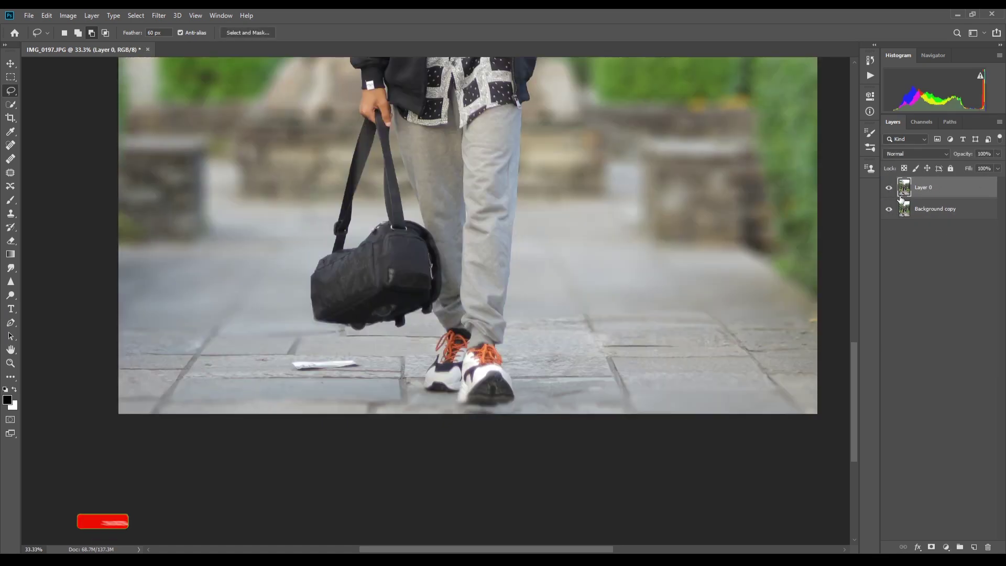
key("ctrl+plus")
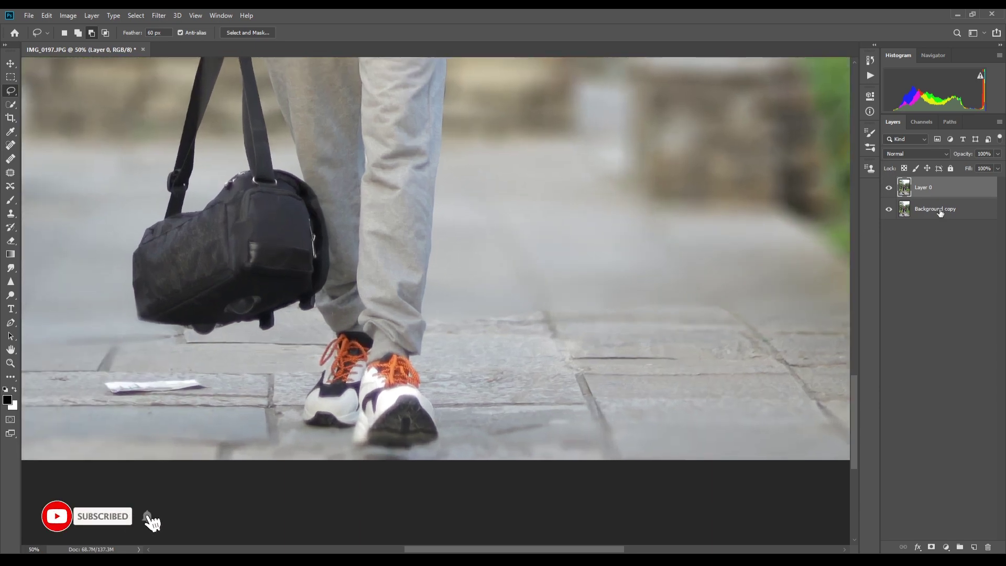
left_click(11, 241)
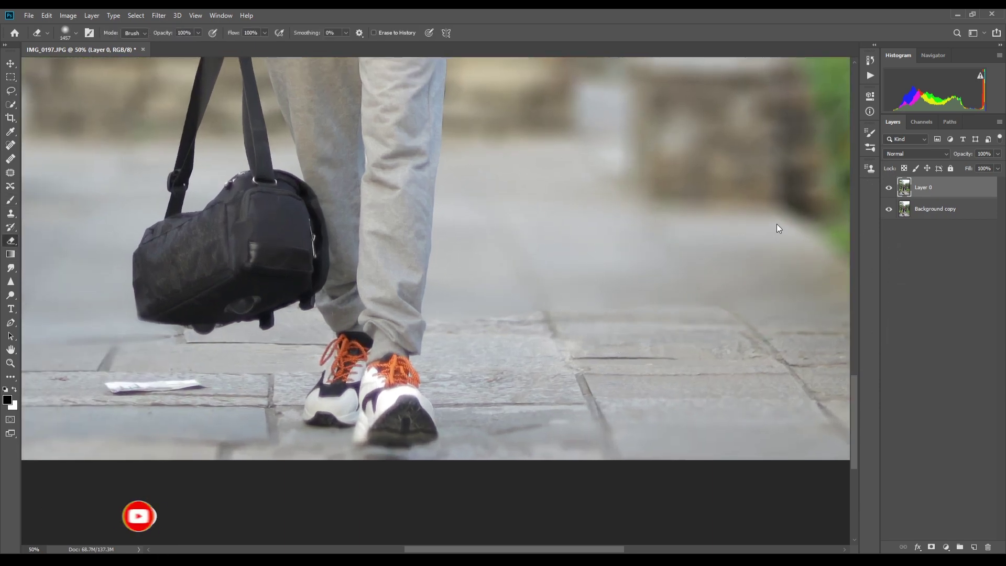
Erase Layer 0 over the pavement beside the feet with a large soft brush, revealing sharp paving.
key("bracketleft")
key("bracketleft")
key("bracketleft")
left_click_drag(684, 332, 732, 347)
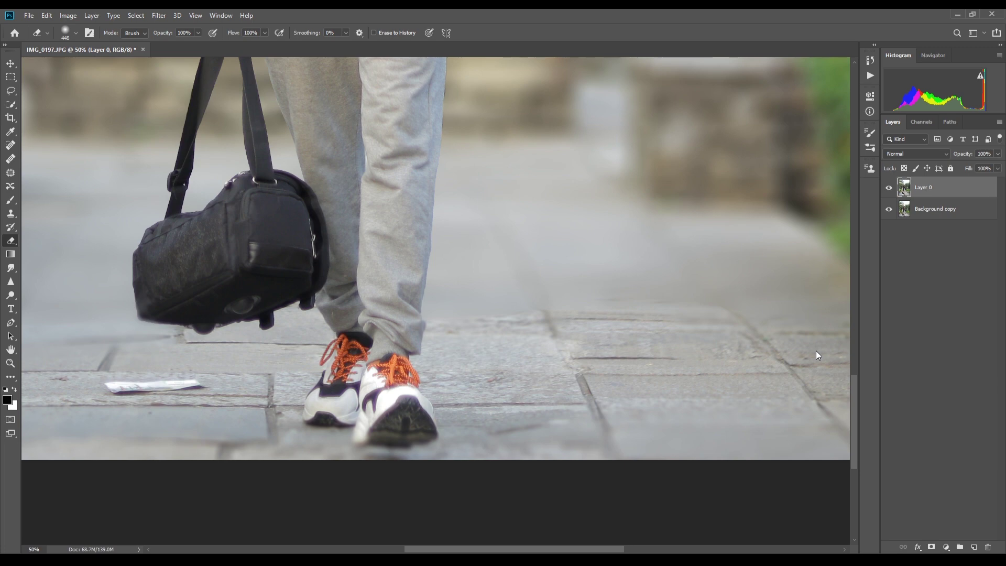
key("bracketright")
key("bracketright")
key("bracketright")
key("bracketleft")
key("bracketleft")
key("bracketleft")
key("bracketright")
key("bracketright")
key("bracketright")
key("bracketright")
key("bracketright")
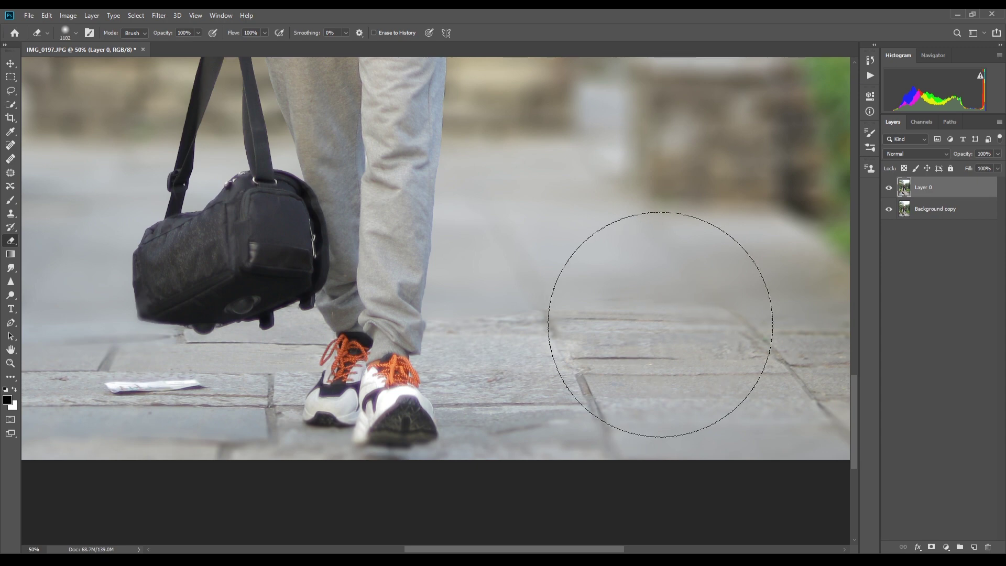
left_click_drag(517, 401, 788, 441)
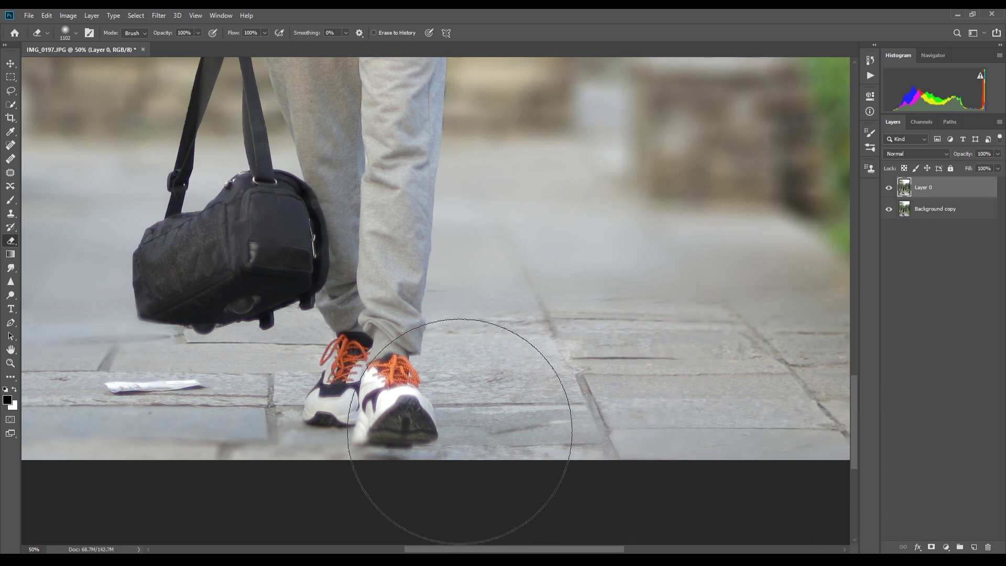
scroll(367, 425, "left", 5)
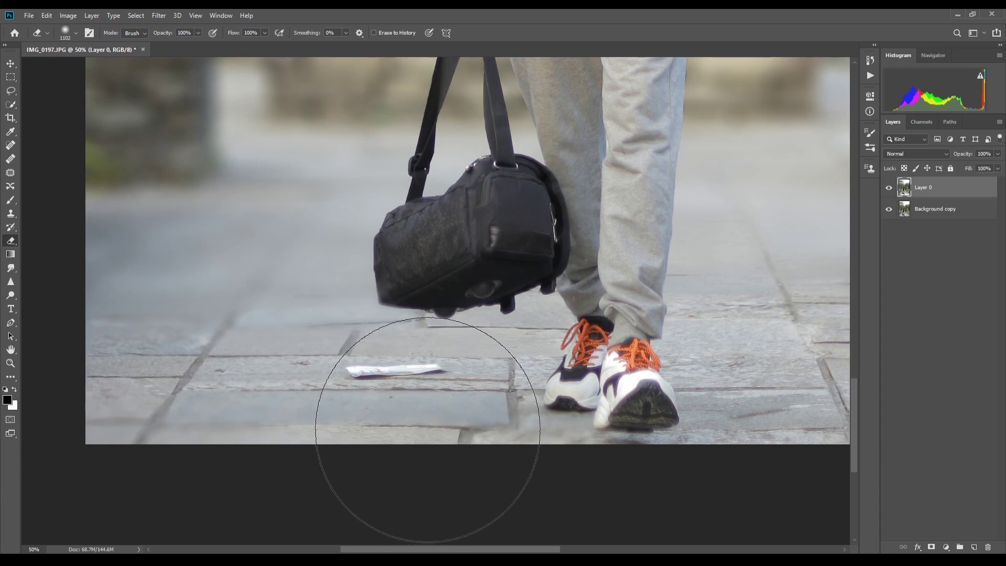
left_click_drag(427, 427, 343, 433)
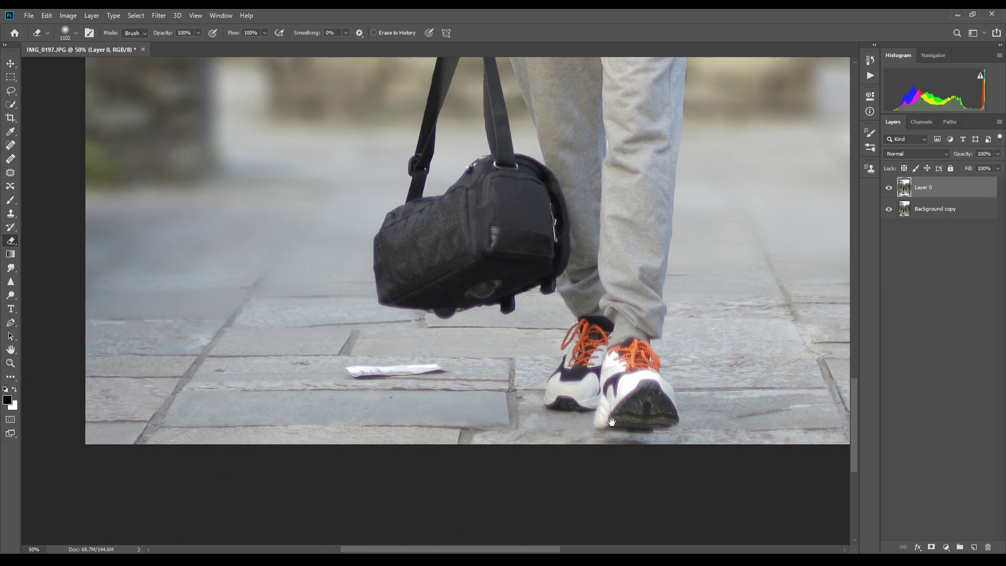
scroll(507, 441, "right", 5)
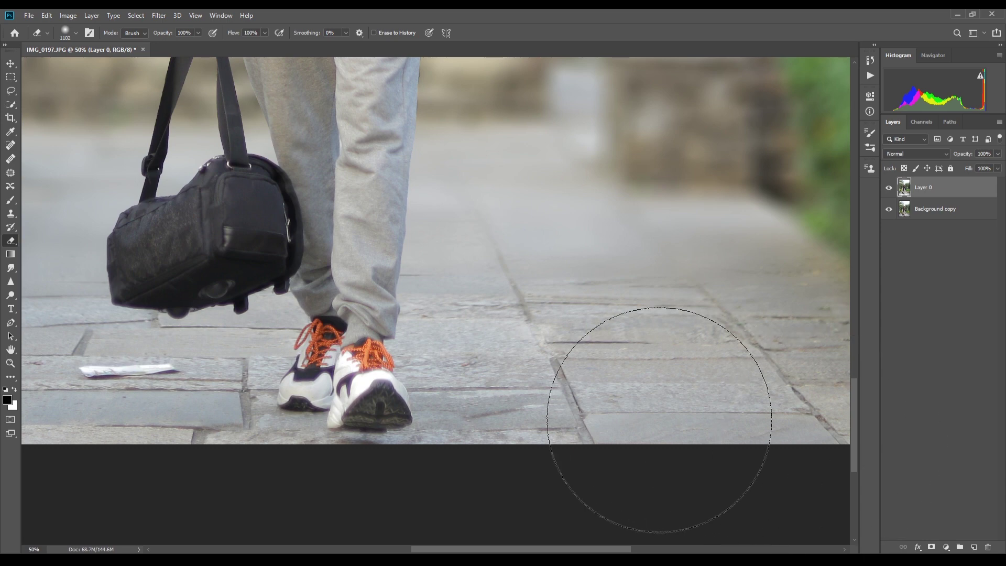
key("ctrl+minus")
key("ctrl+minus")
key("ctrl+minus")
key("ctrl+minus")
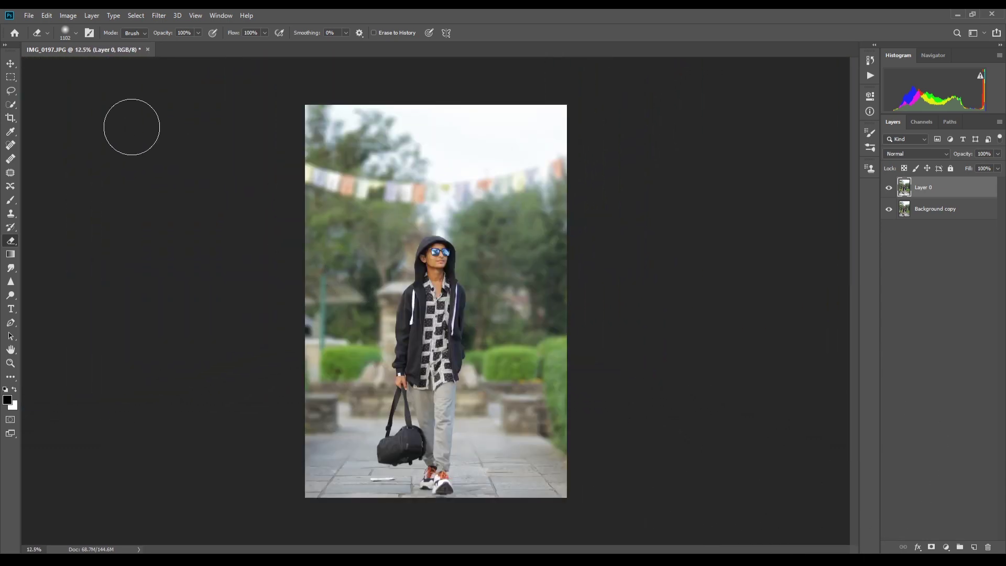
Toggle Layer 0 off and on to compare the blurred park with the sharp photo beneath.
left_click(12, 62)
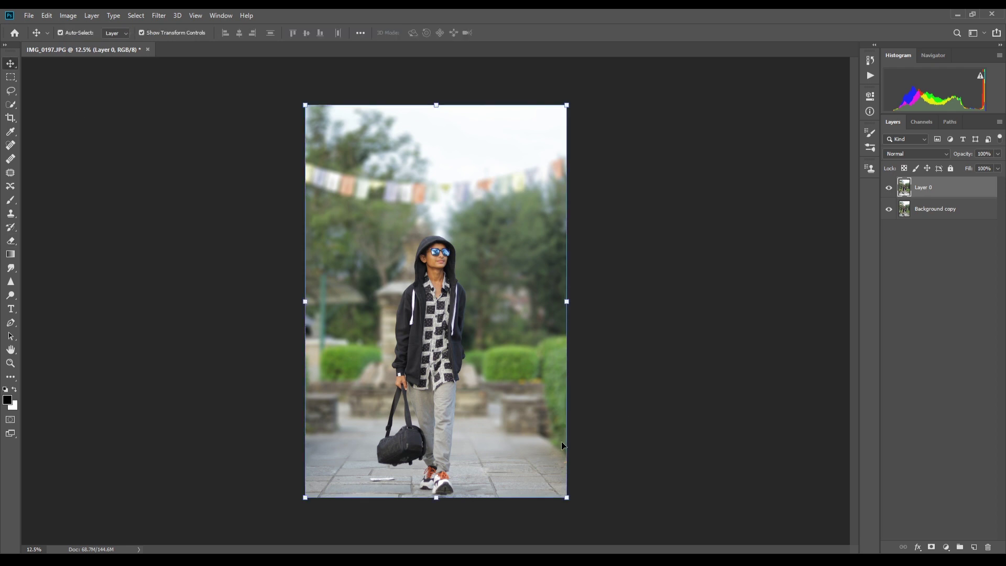
left_click(524, 482, "ctrl")
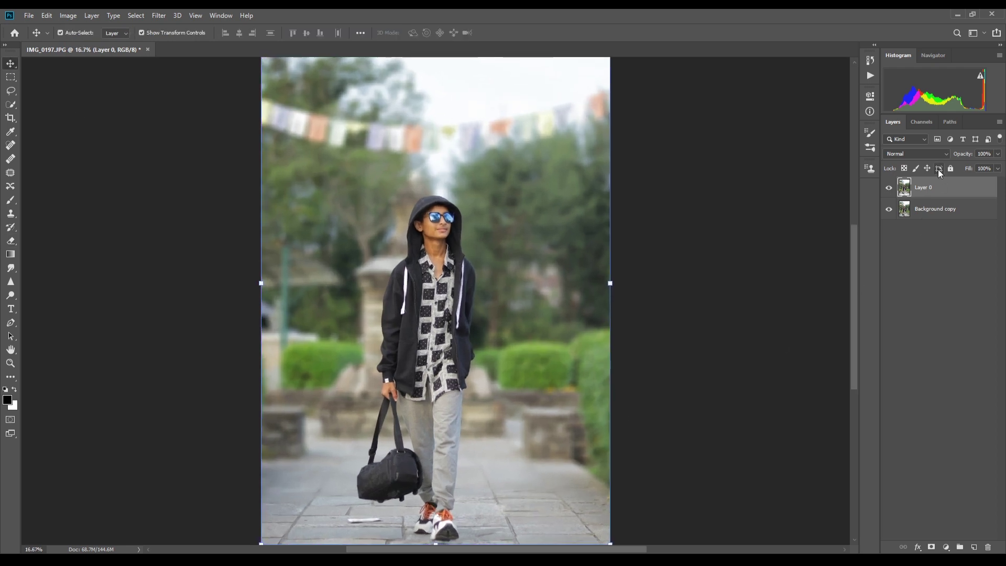
left_click(890, 188)
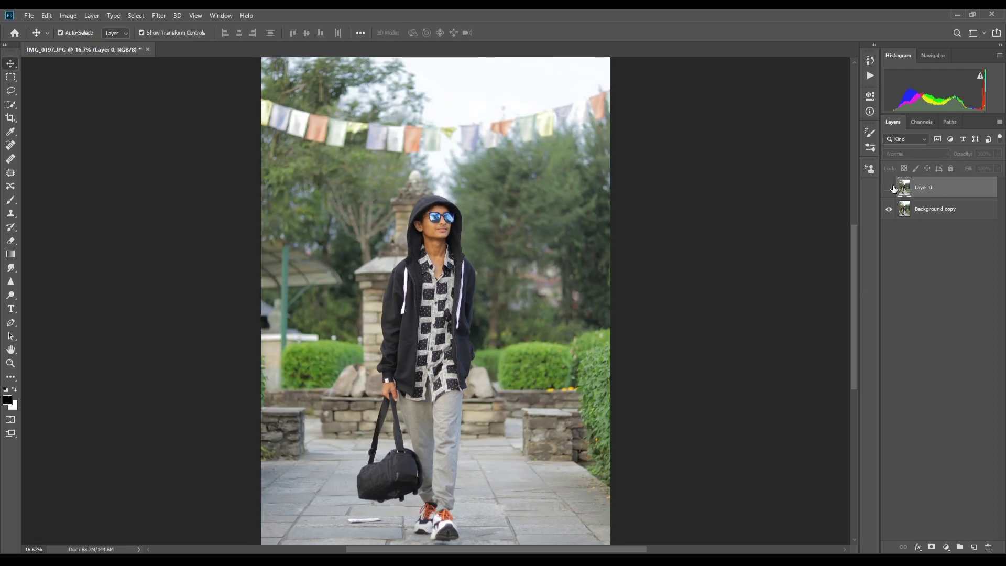
left_click(890, 187)
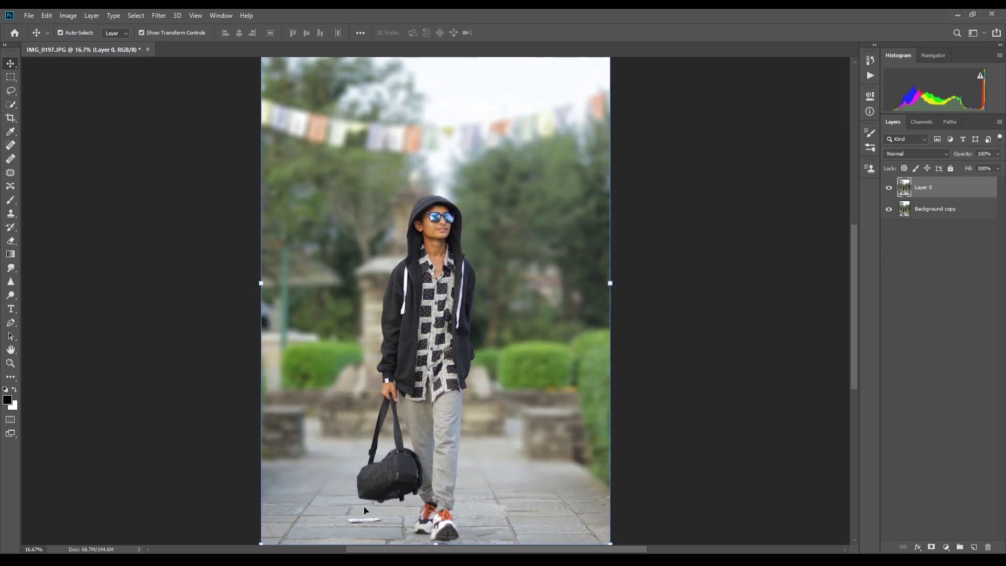
scroll(460, 495, "down", 2)
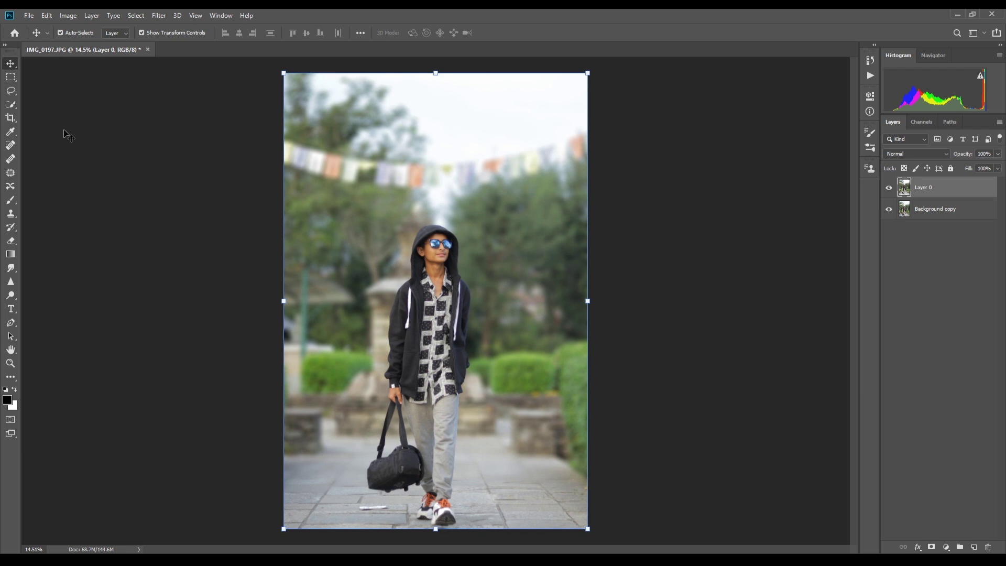
left_click(11, 90)
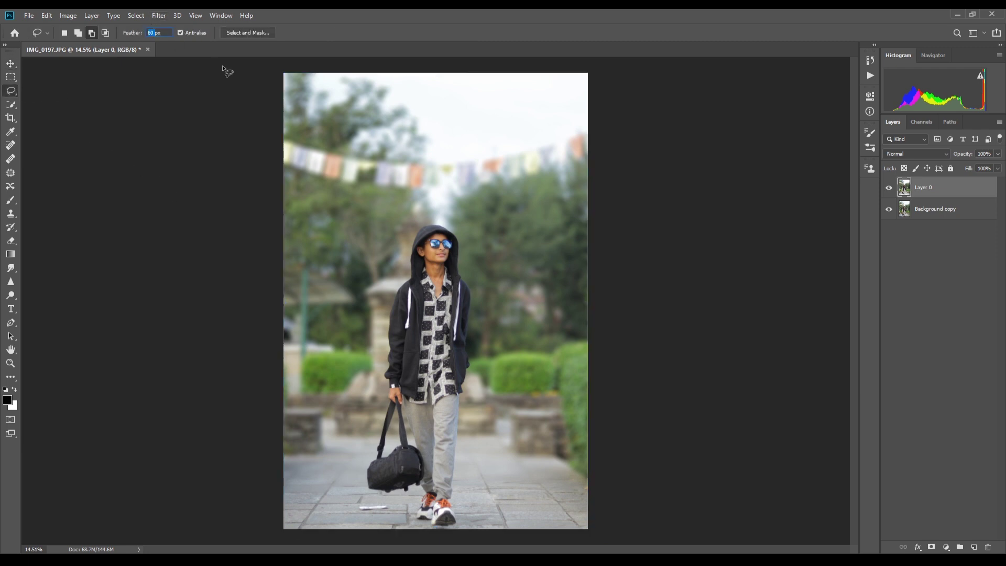
Lasso the pavement on both sides of the shoes with a 50 px feather, blur it, and duplicate Background copy.
type("50px")
scroll(438, 501, "up", 3)
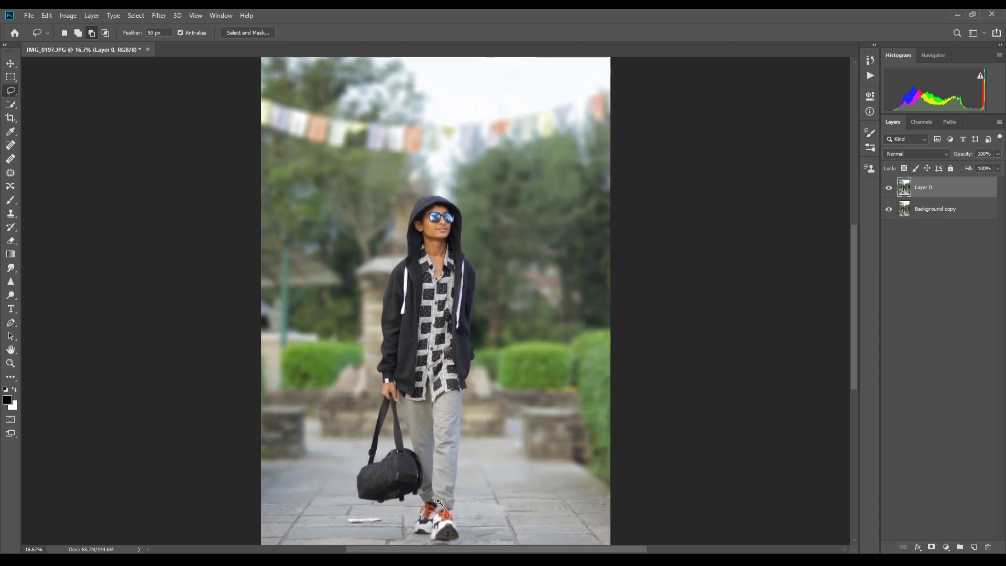
left_click_drag(429, 497, 428, 366)
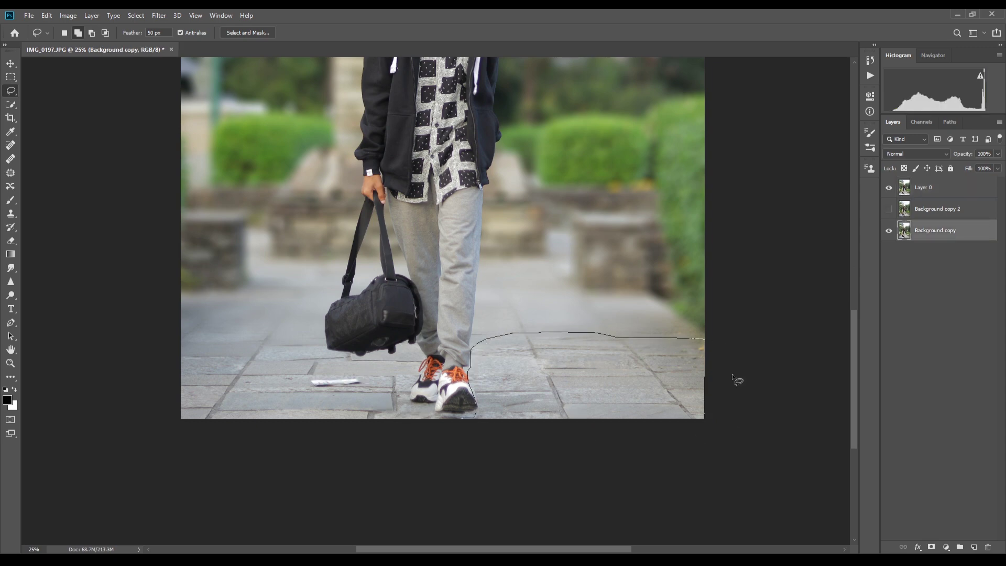
left_click_drag(471, 352, 734, 378)
mouse_move(425, 426)
left_mouse_down()
mouse_move(374, 361)
mouse_move(420, 427)
left_mouse_up()
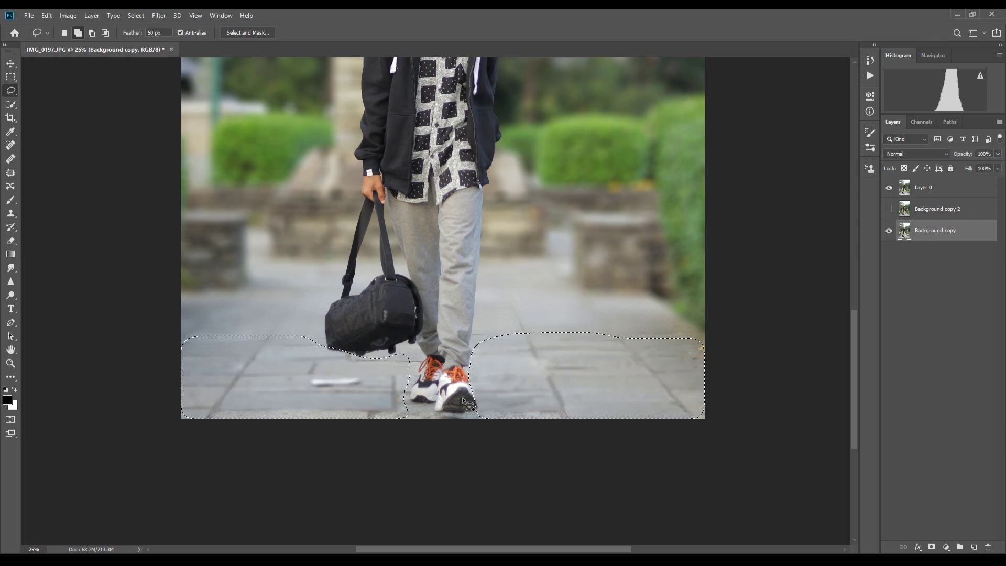
key("ctrl+d")
key("ctrl+minus")
key("ctrl+minus")
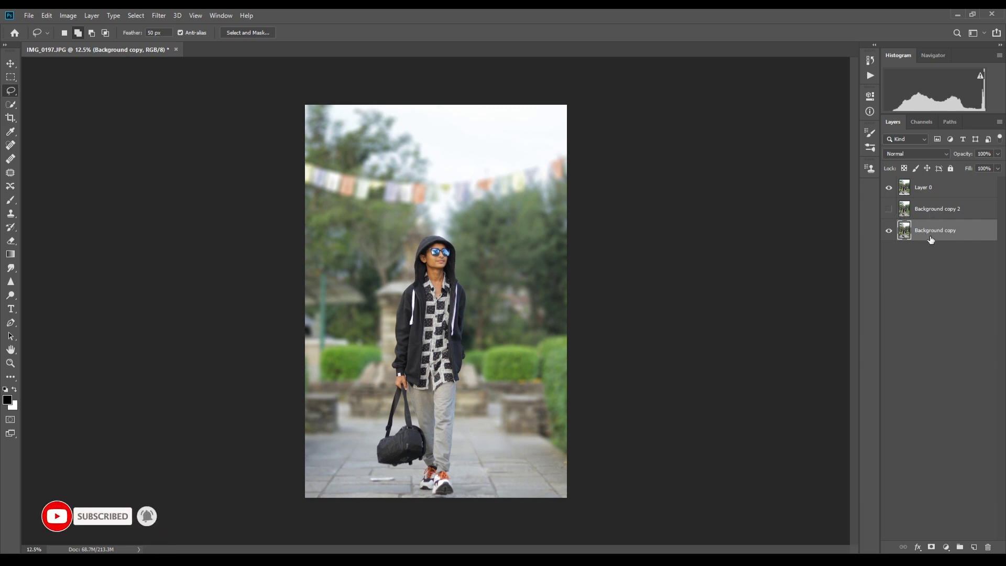
key("ctrl+j")
Hide the new duplicate, grade Background copy teal-orange, and toggle Background copy 2 to compare.
left_click(889, 231)
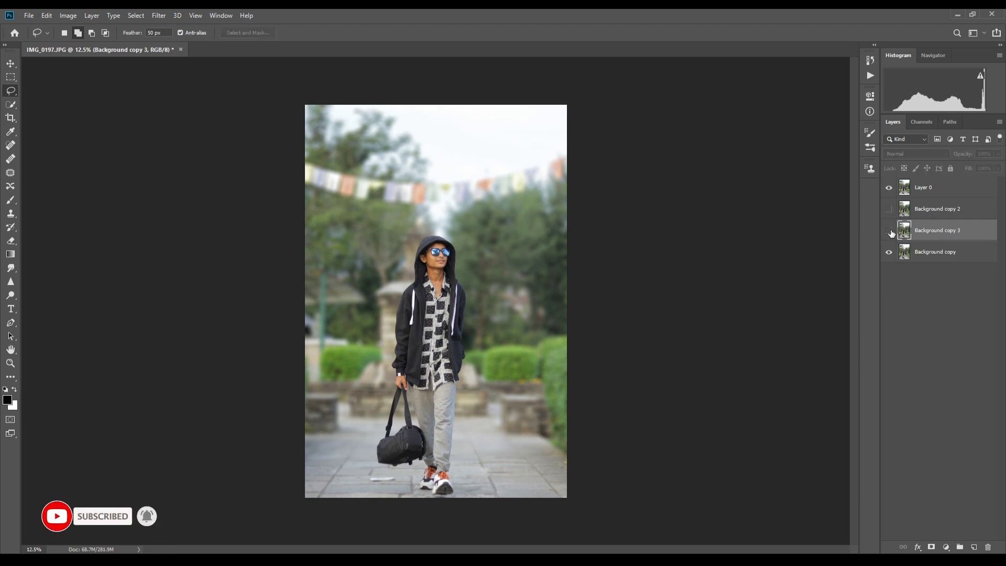
left_click(943, 252)
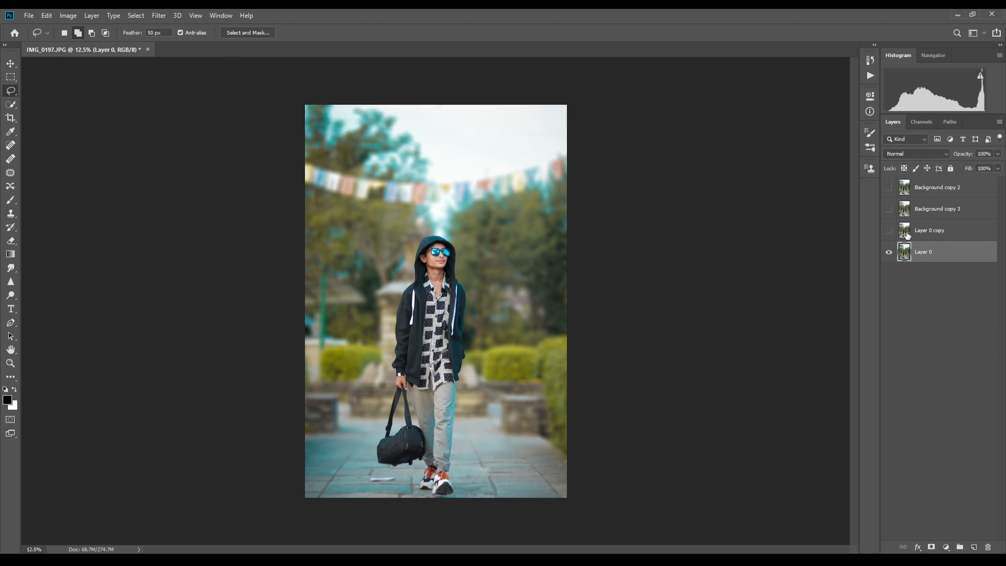
left_click(888, 187)
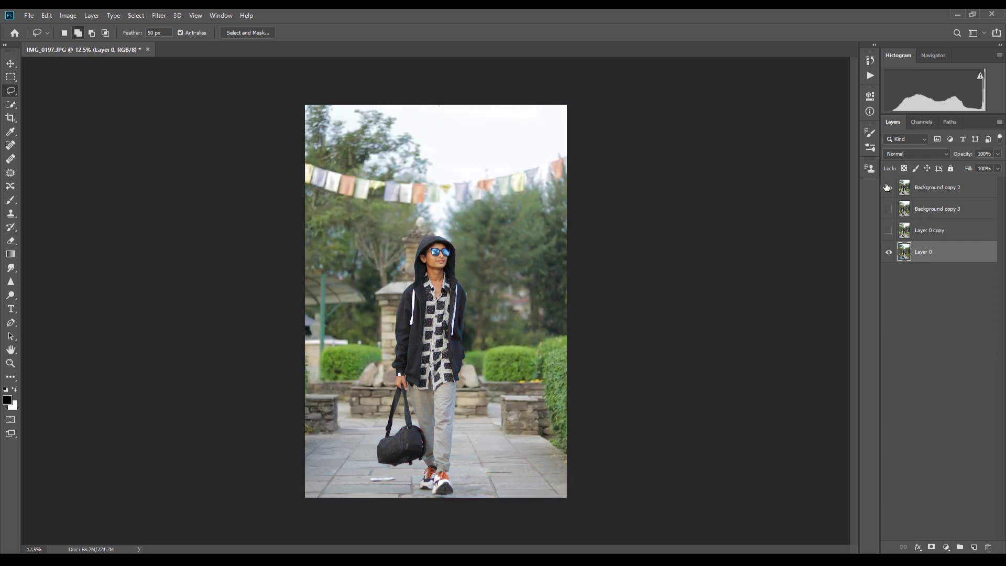
left_click(887, 187)
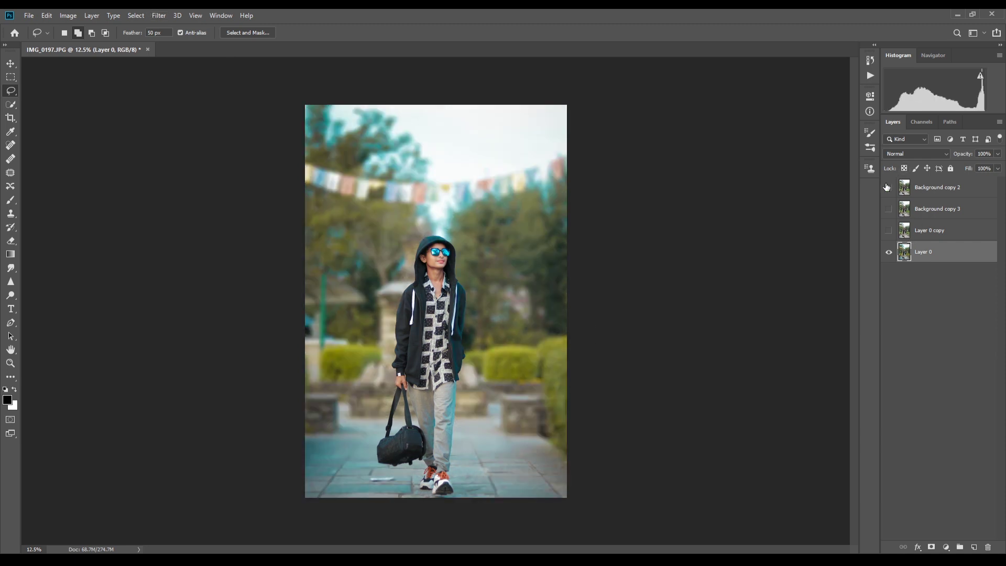
left_click(887, 188)
left_click(887, 187)
left_click(889, 188)
left_click(890, 208)
left_click(891, 187)
Zoom in on the graded portrait to inspect the torso and hand.
scroll(445, 249, "up", 3)
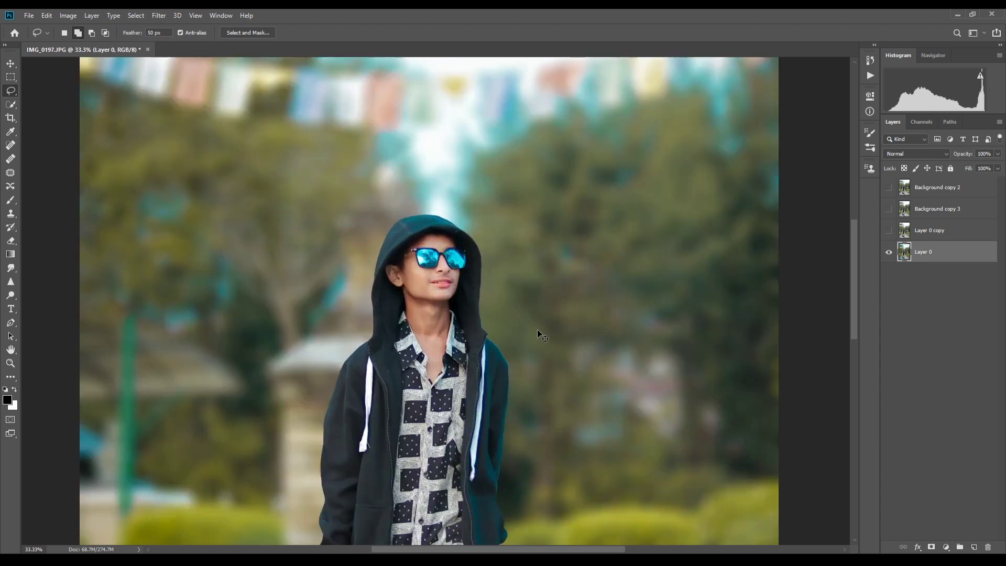
key("ctrl+minus")
key("ctrl+minus")
key("ctrl+minus")
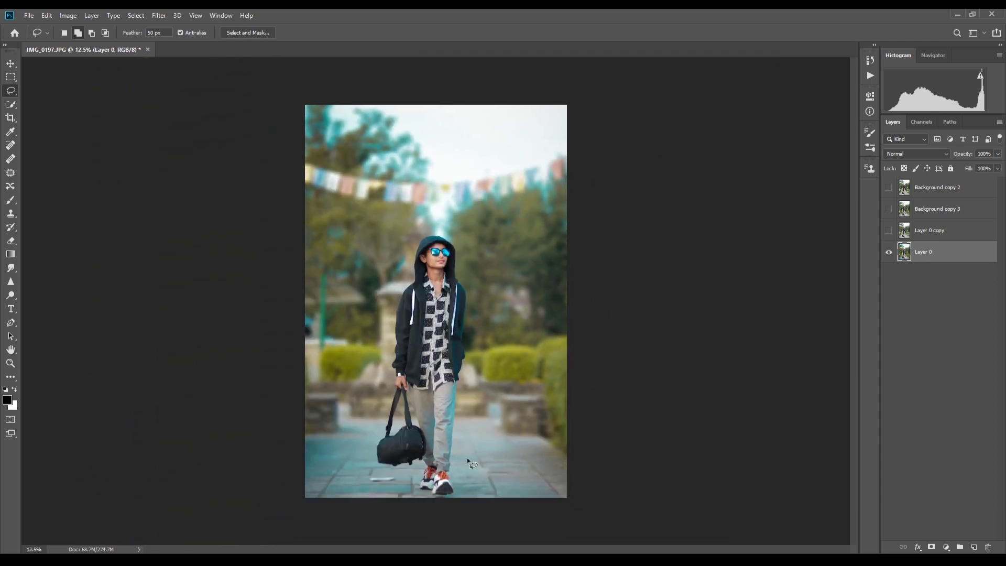
key("ctrl+plus")
scroll(419, 433, "up", 3)
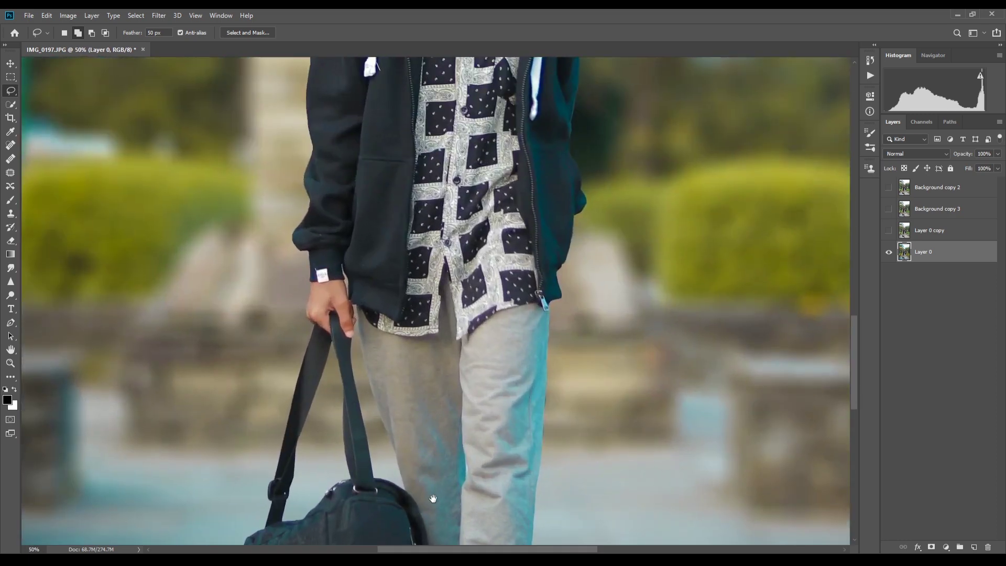
left_click_drag(427, 494, 415, 209)
scroll(489, 536, "up", 1)
Check the face and hood, then duplicate Layer 0 as Layer 0 copy 2.
left_click_drag(544, 273, 533, 503)
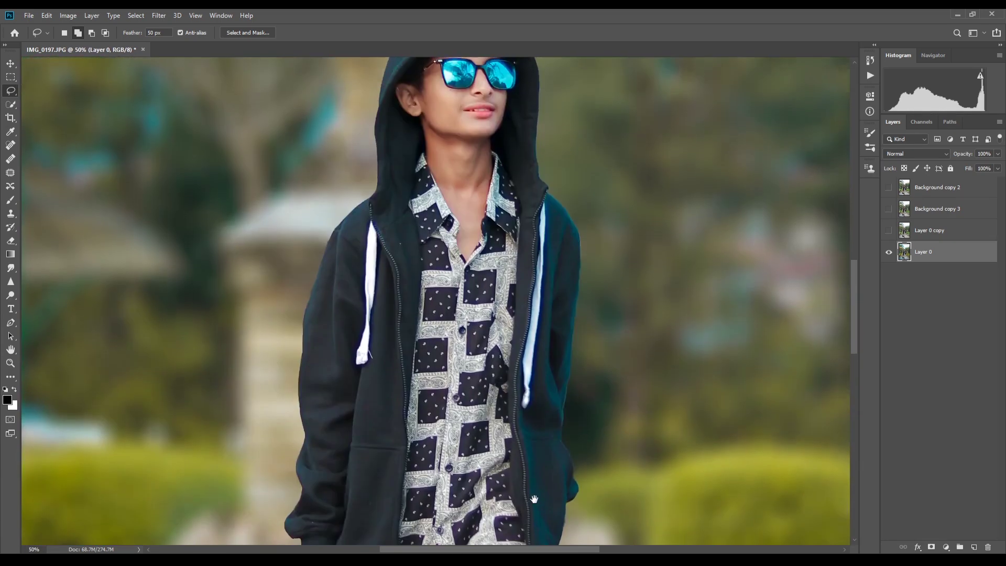
left_click_drag(526, 215, 526, 366)
scroll(695, 348, "down", 1)
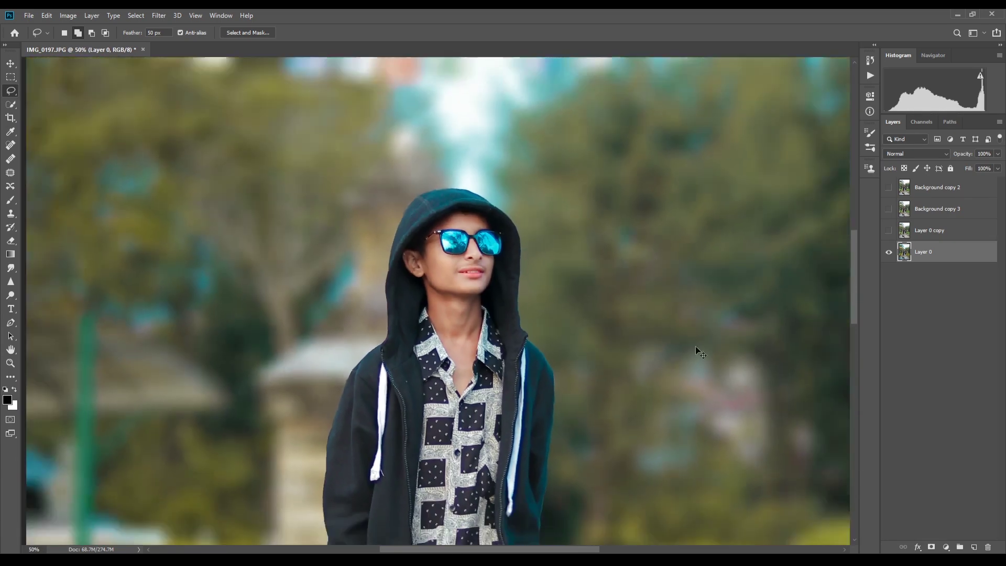
scroll(696, 348, "down", 1)
scroll(761, 367, "down", 1)
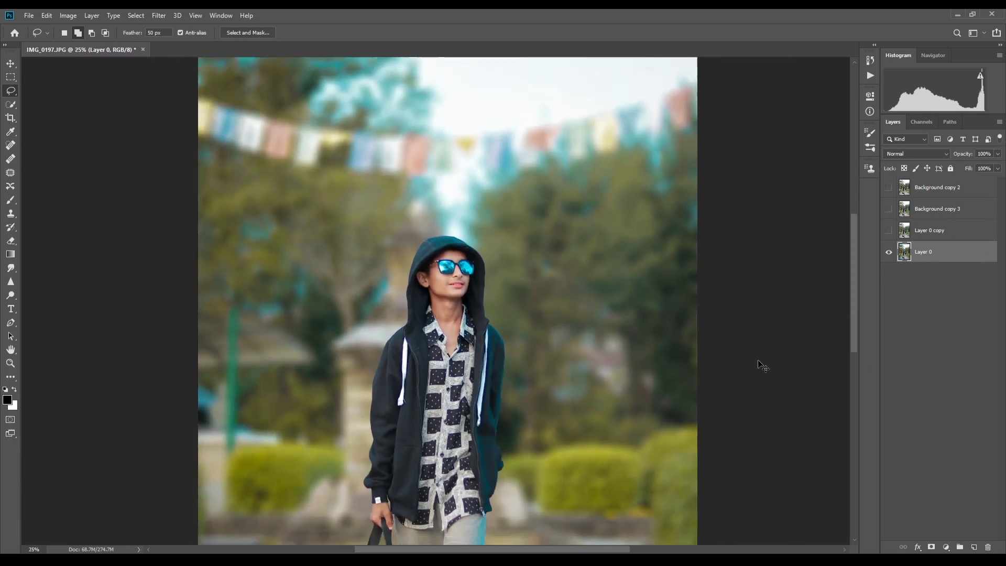
key("ctrl+j")
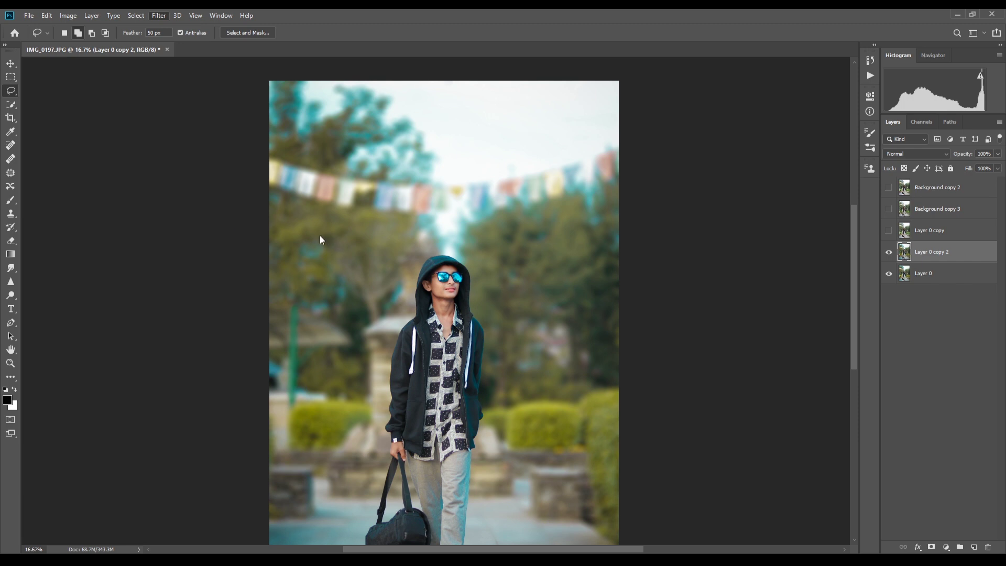
Apply High Pass to Layer 0 copy 2 and blend it as Vivid Light, trying Hard Light first.
key("ctrl+alt+f")
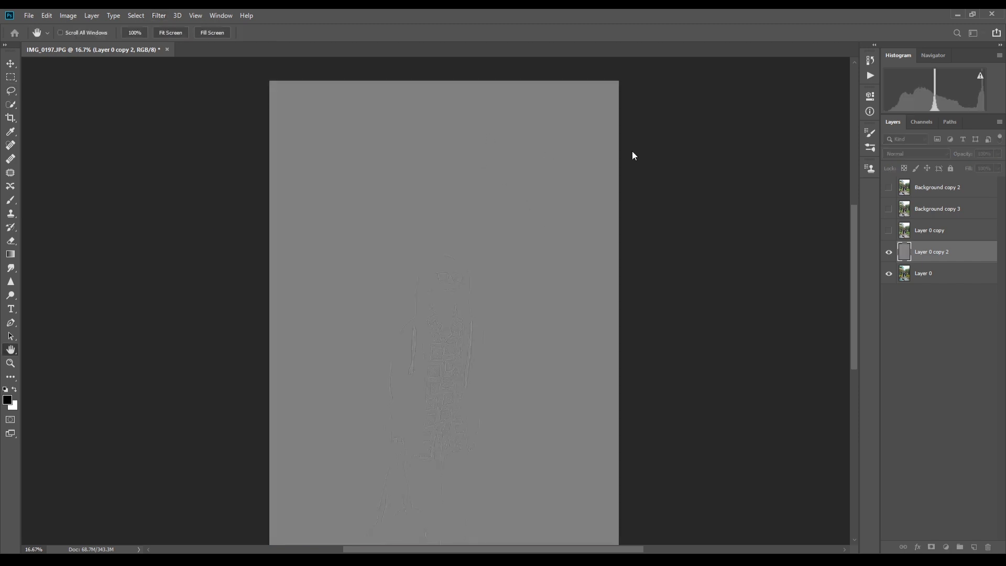
key("Return")
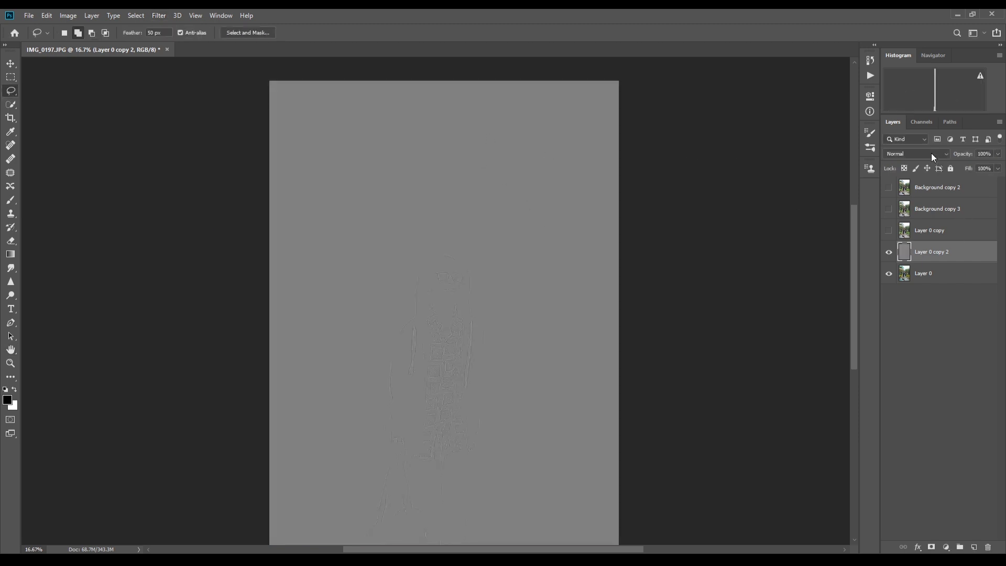
key("shift+alt+h")
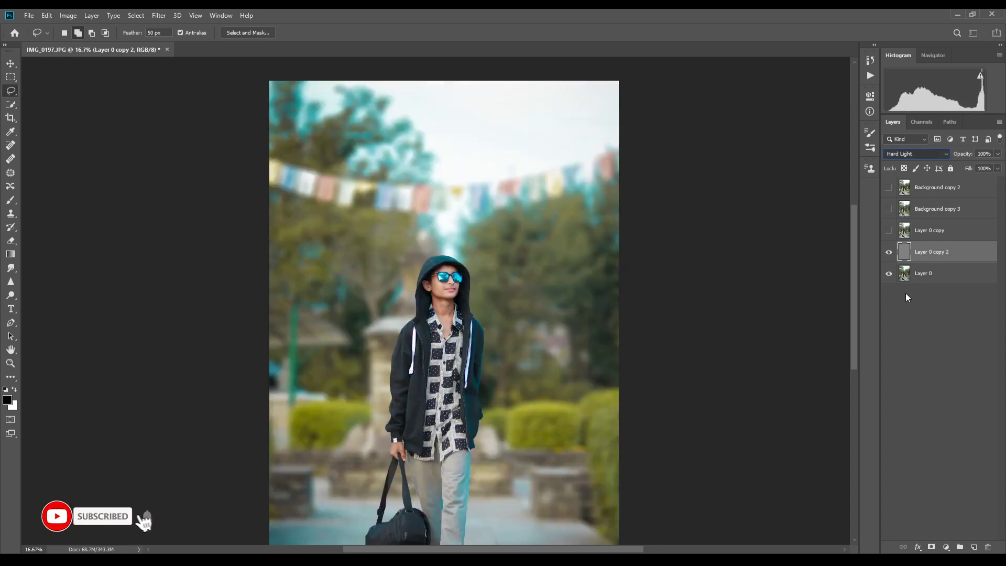
key("shift+alt+v")
left_click(441, 298, "ctrl")
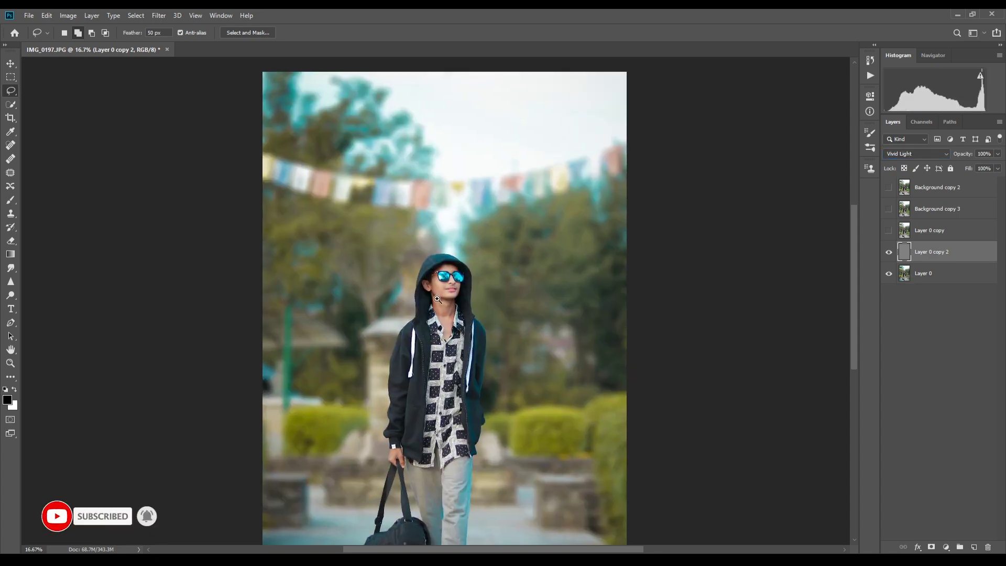
left_click(442, 297, "ctrl")
left_click(442, 297, "ctrl")
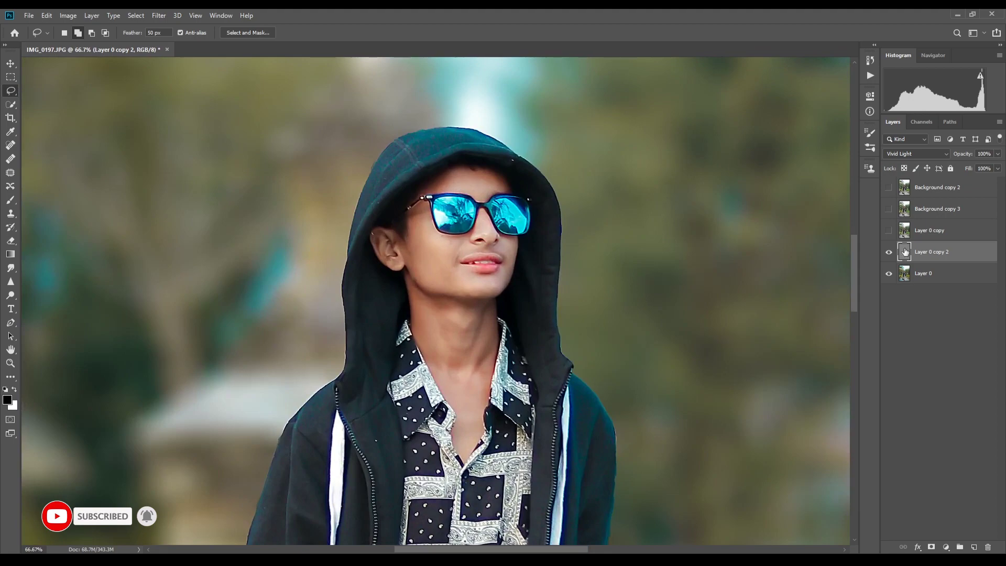